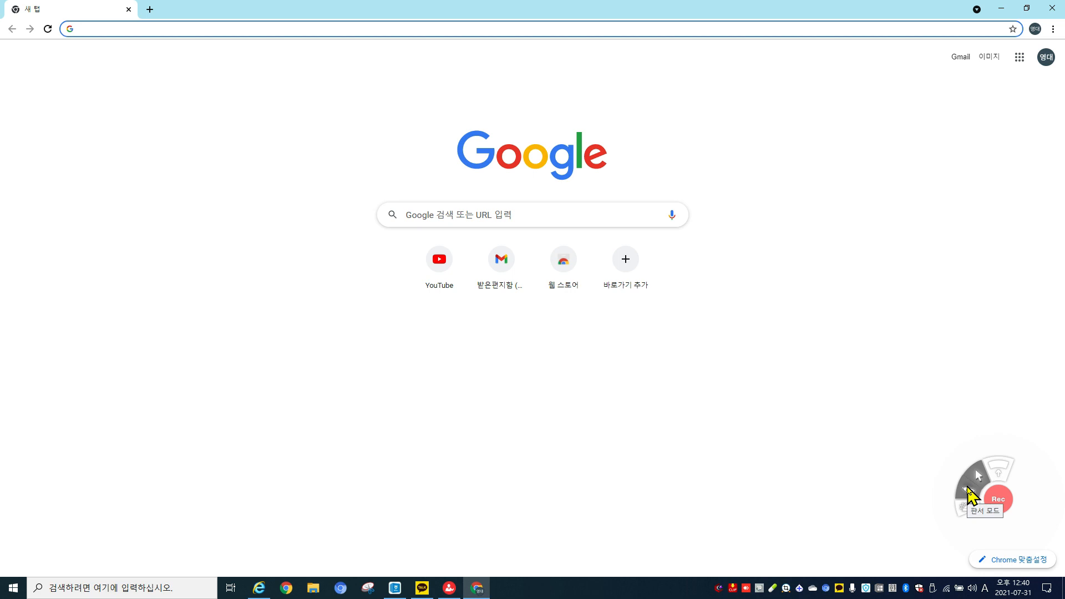
# Search 퀴즈앤 from Chrome's address bar and open the 'Easy & Fun 퀴즈앤' result.
pyautogui.click(968, 488)
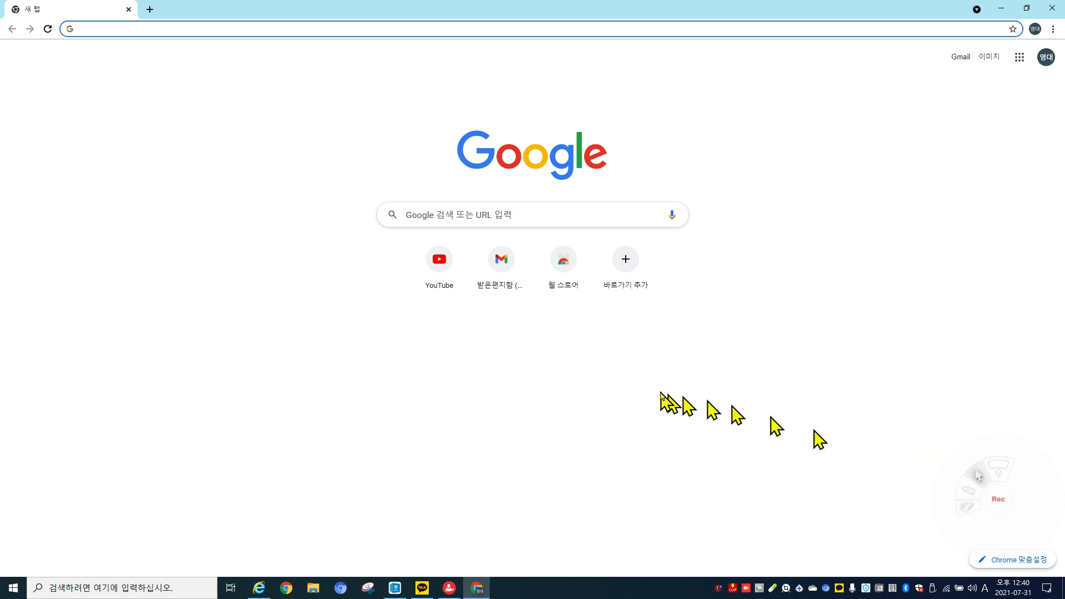
pyautogui.click(554, 220)
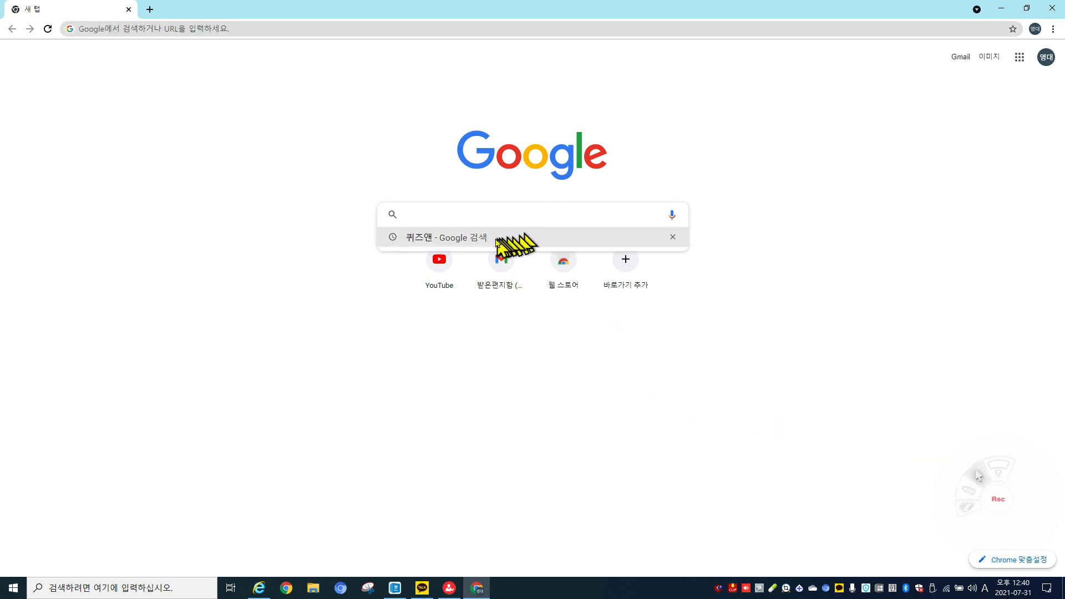
pyautogui.click(468, 248)
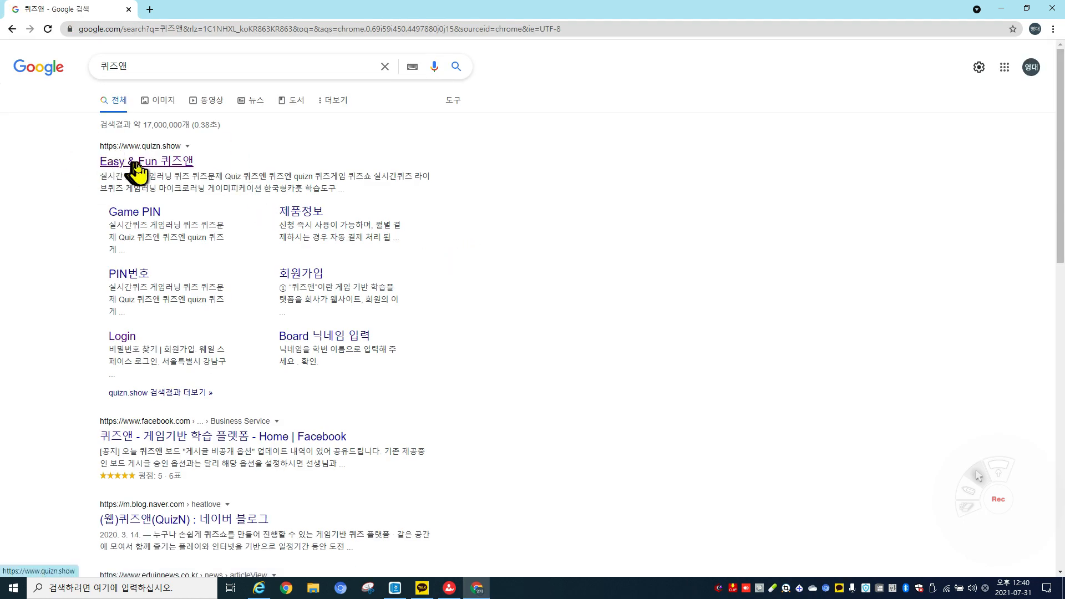
pyautogui.click(137, 162)
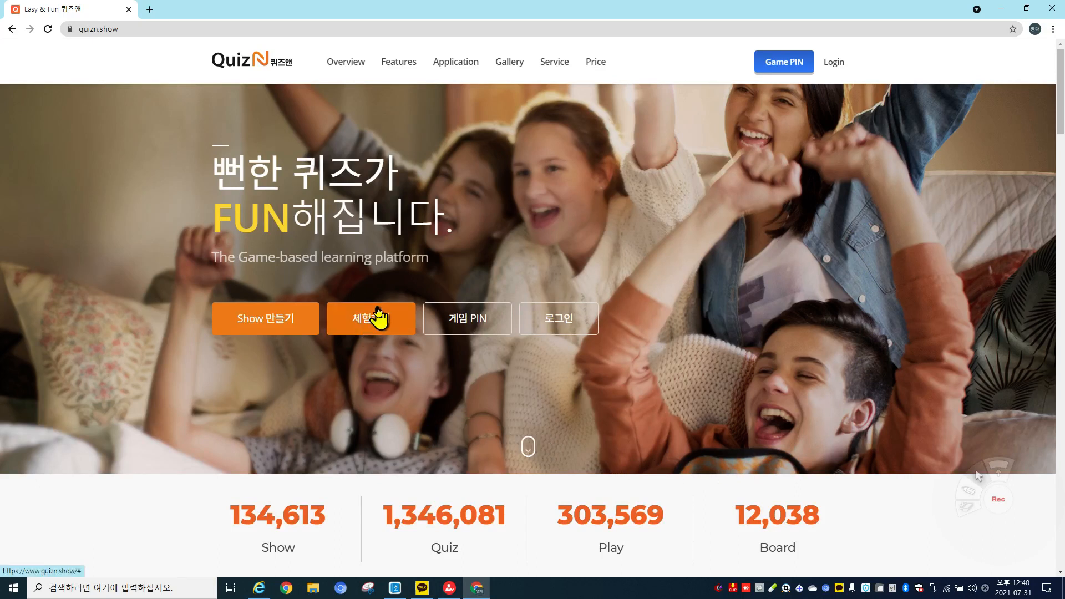
# Log in to QuizN with the account e-mail and password.
pyautogui.click(837, 64)
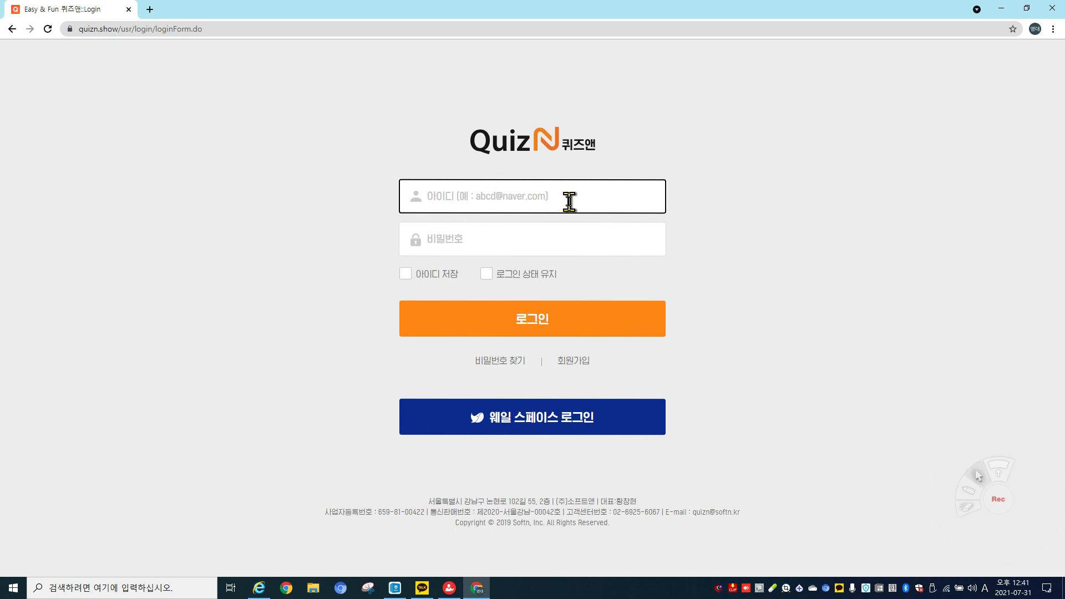
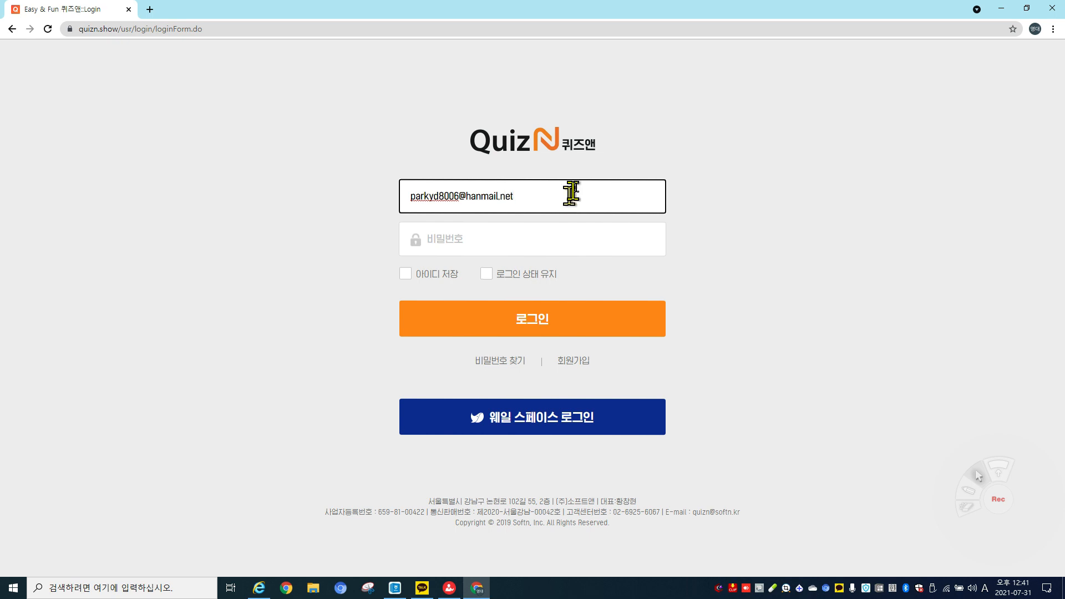
pyautogui.click(540, 243)
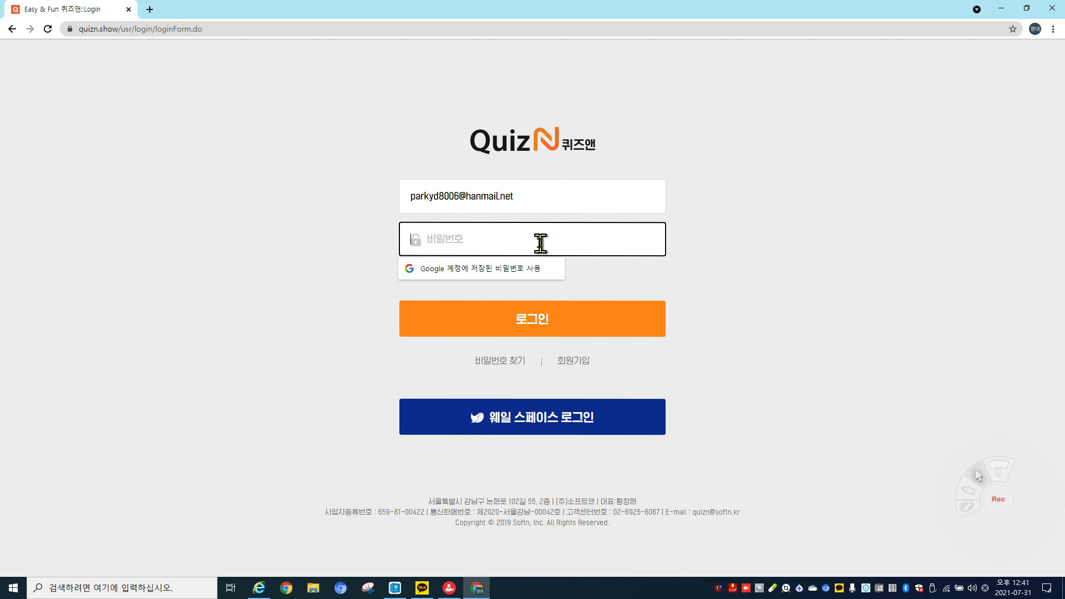
pyautogui.write('*')
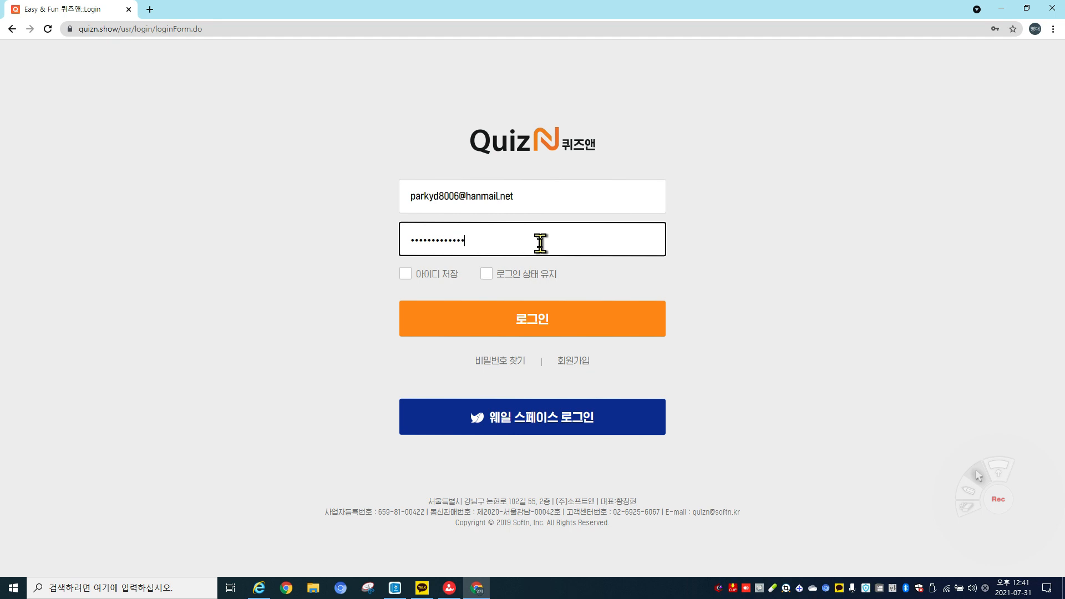
pyautogui.click(537, 330)
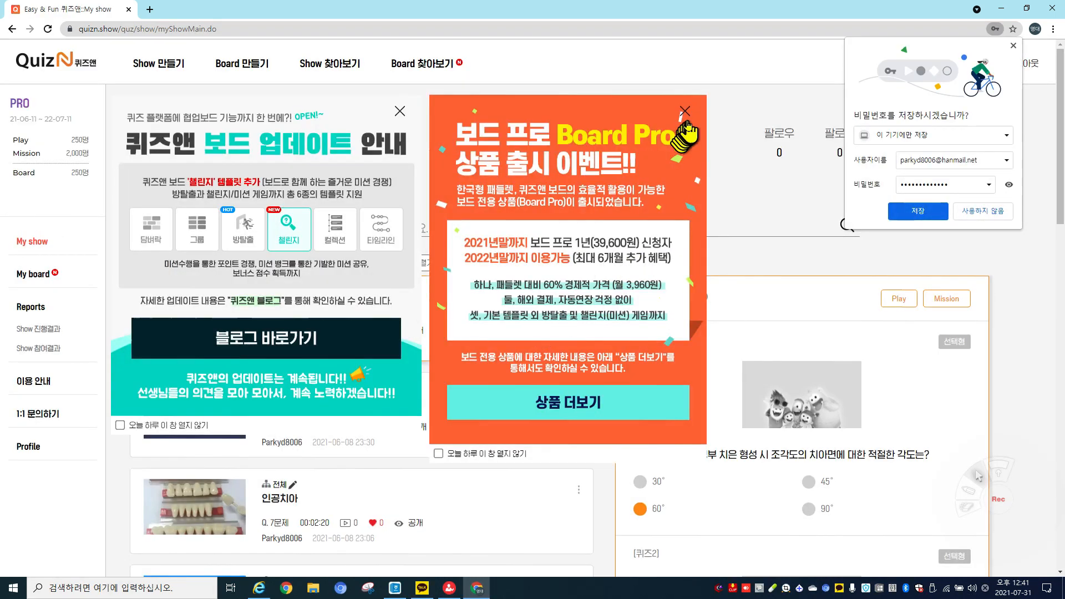
# Close the Board Pro and update-notice popups and let Chrome save the password.
pyautogui.click(685, 115)
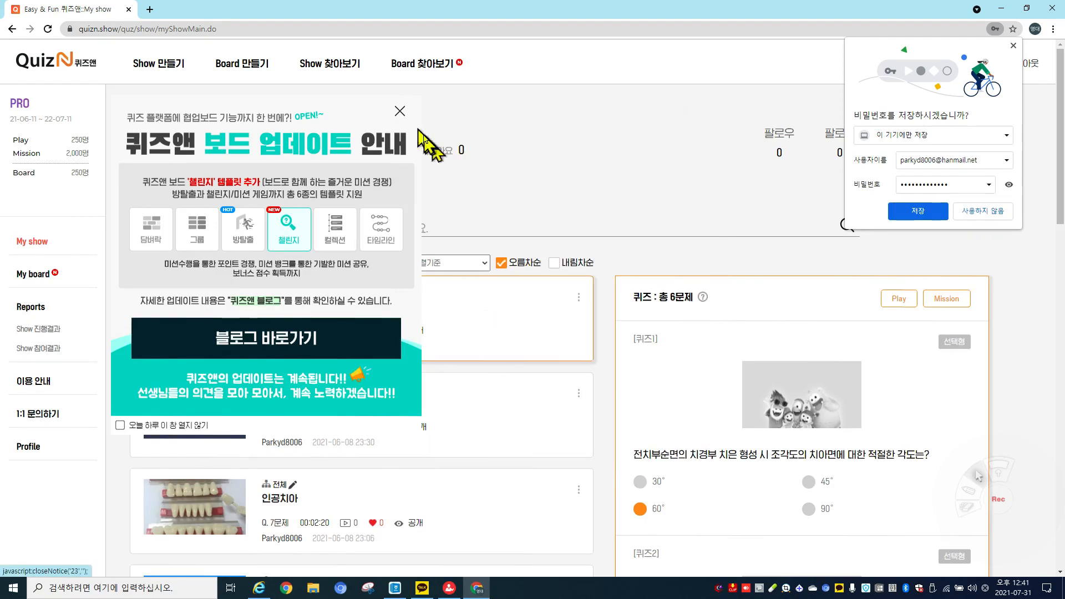
pyautogui.click(400, 112)
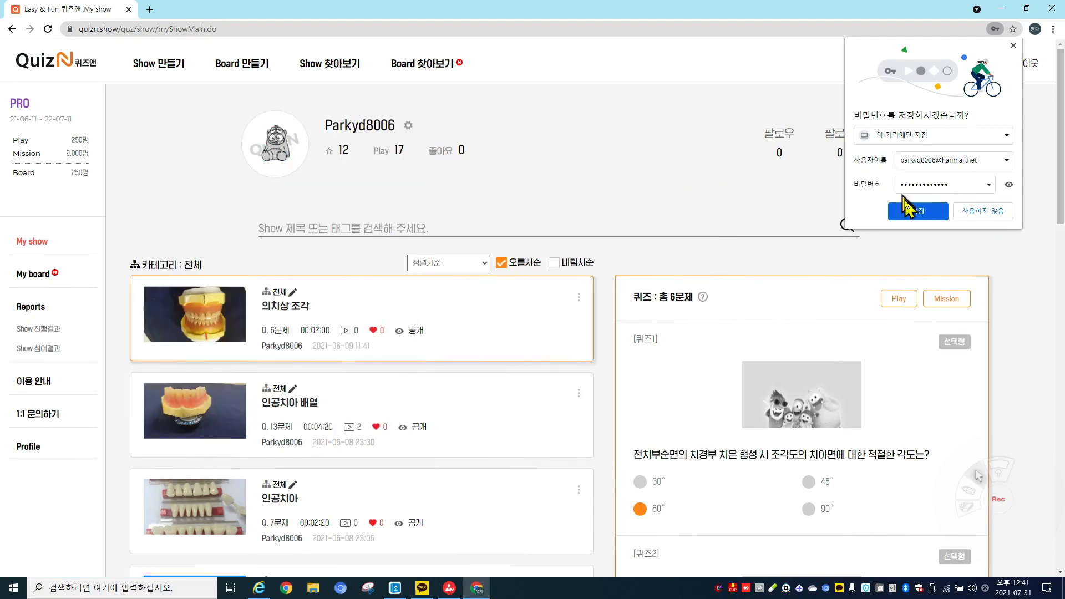
pyautogui.click(918, 210)
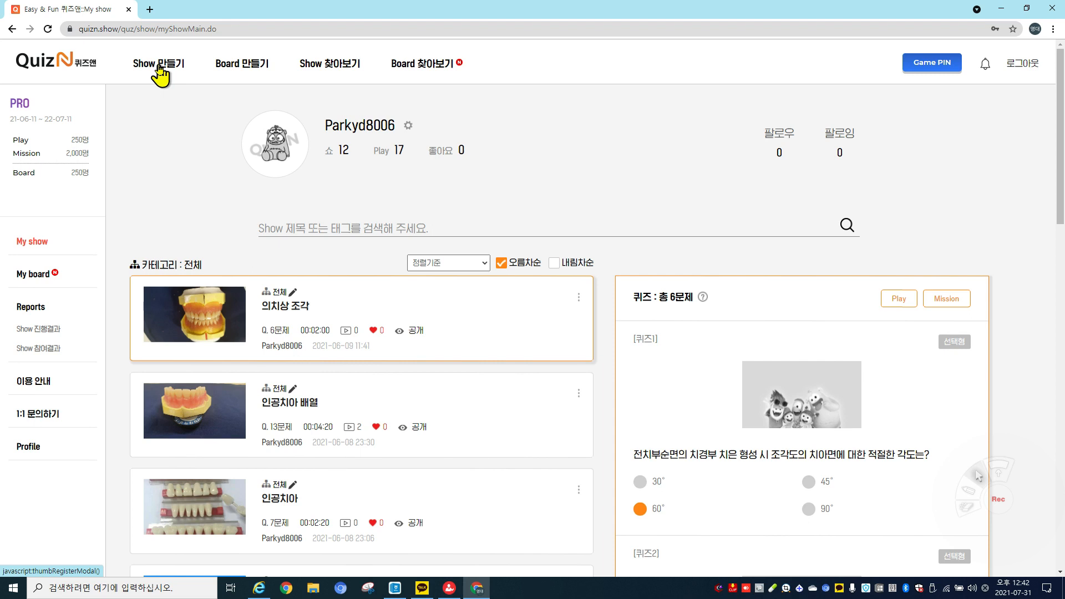
# Start a new show via Show 만들기 and select the Show 제목 field.
pyautogui.click(160, 66)
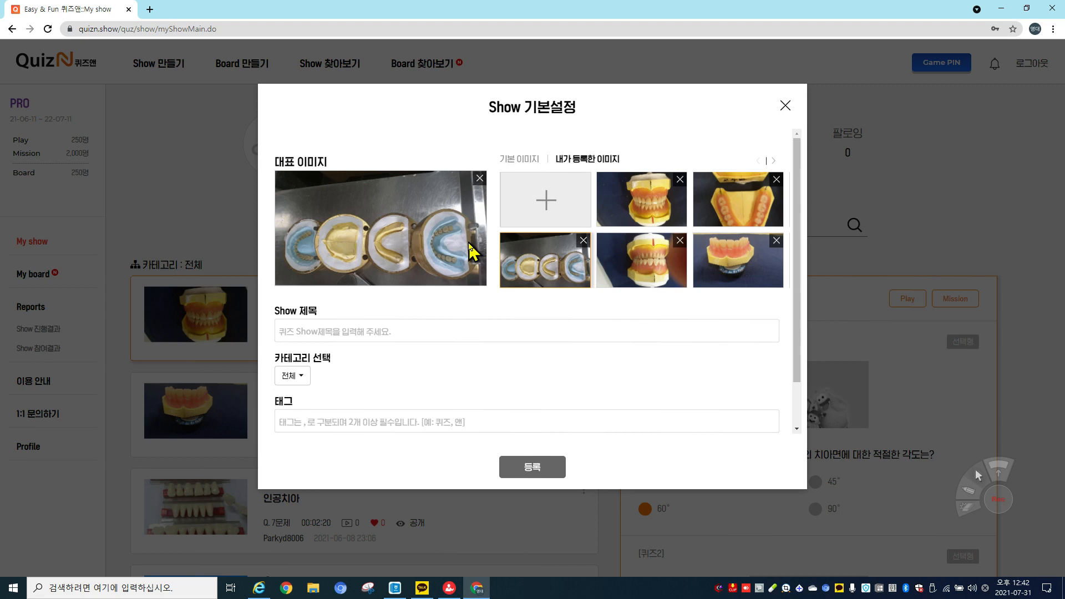
pyautogui.click(445, 330)
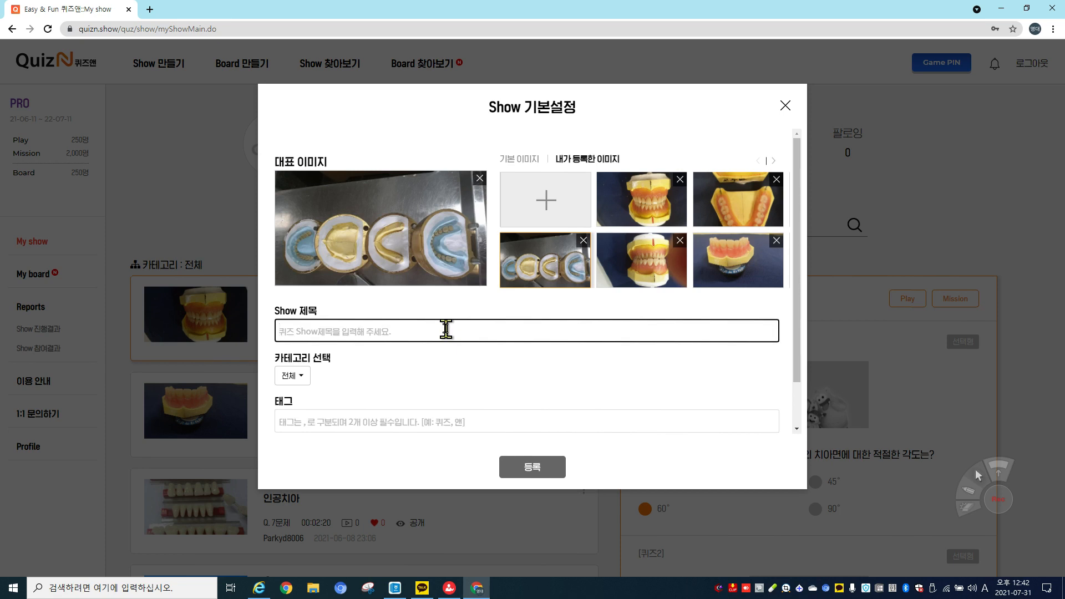
# Title the show 'denture 매몰', tag it '플라스크, 석고', and save the settings.
pyautogui.press('Hangul')
pyautogui.write('ㅇ')
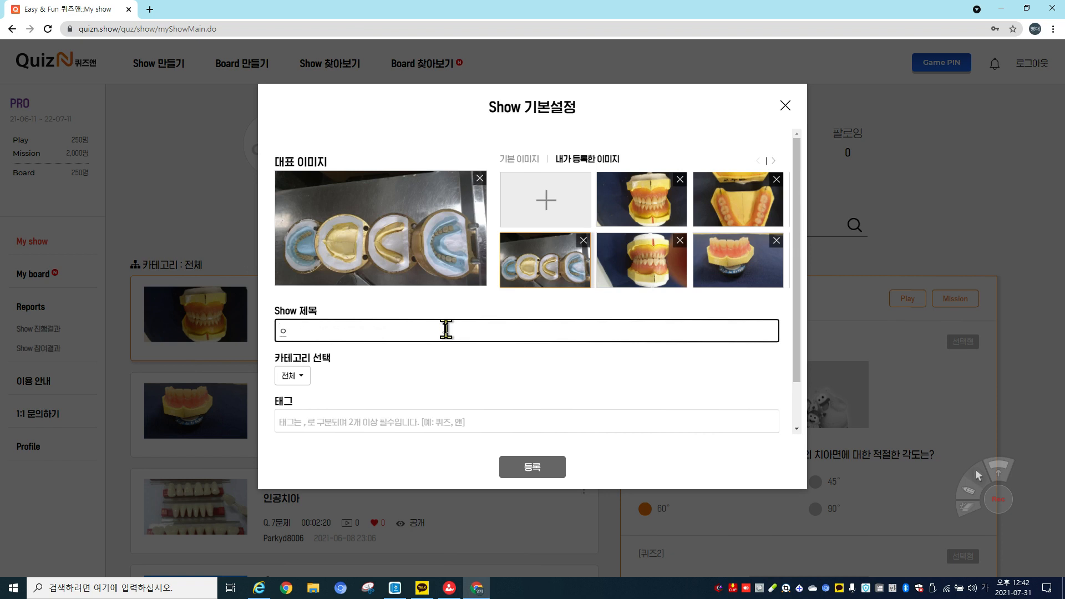
pyautogui.press('BackSpace')
pyautogui.press('Hangul')
pyautogui.write('dent')
pyautogui.write('ure')
pyautogui.write(' 매')
pyautogui.write('모')
pyautogui.write('ㄹ')
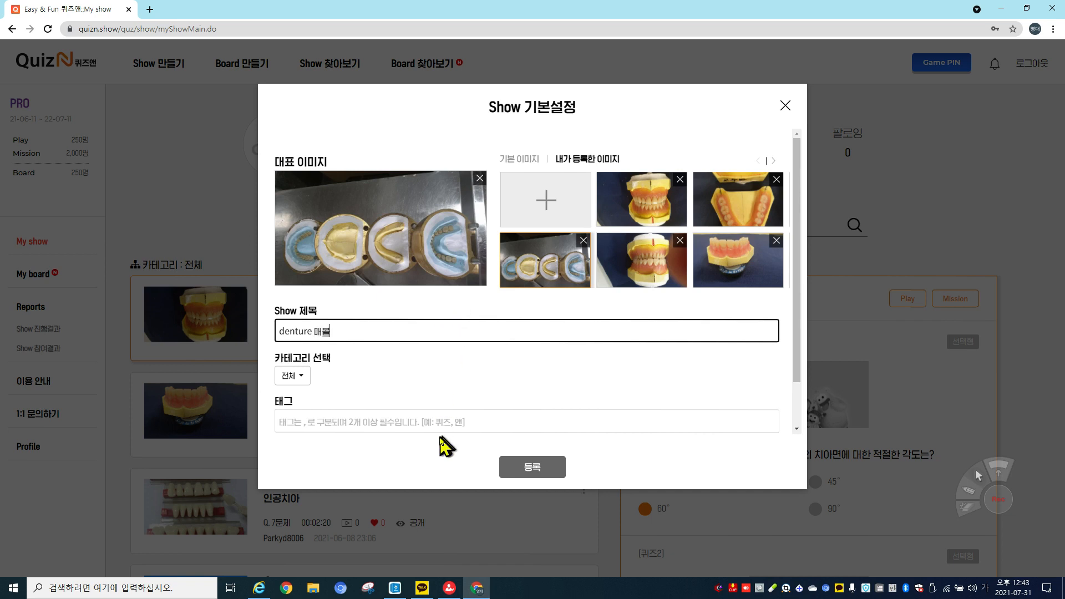
pyautogui.click(406, 422)
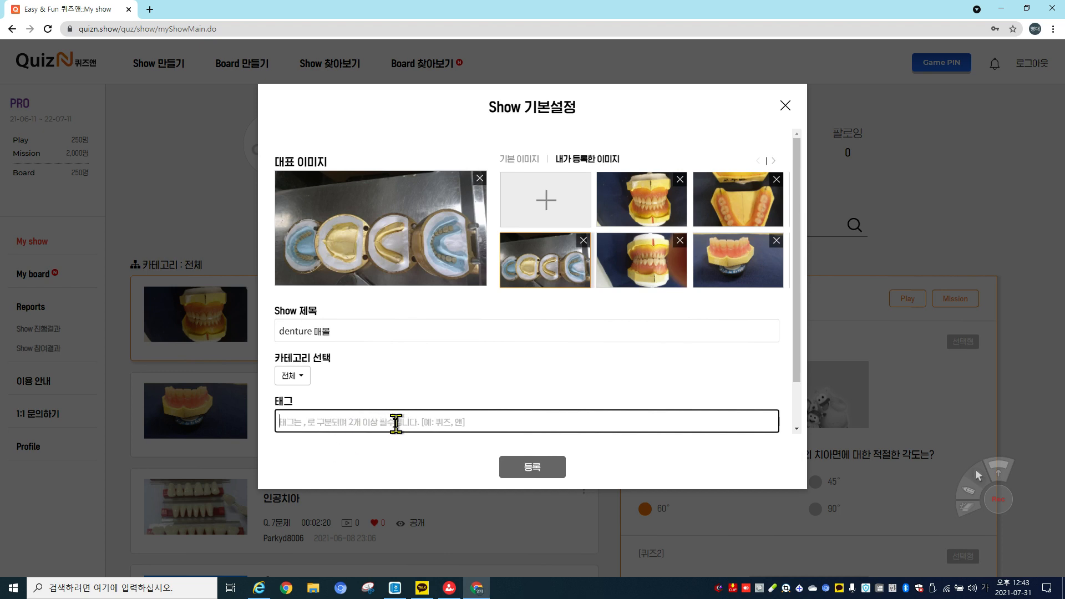
pyautogui.write('플라스크')
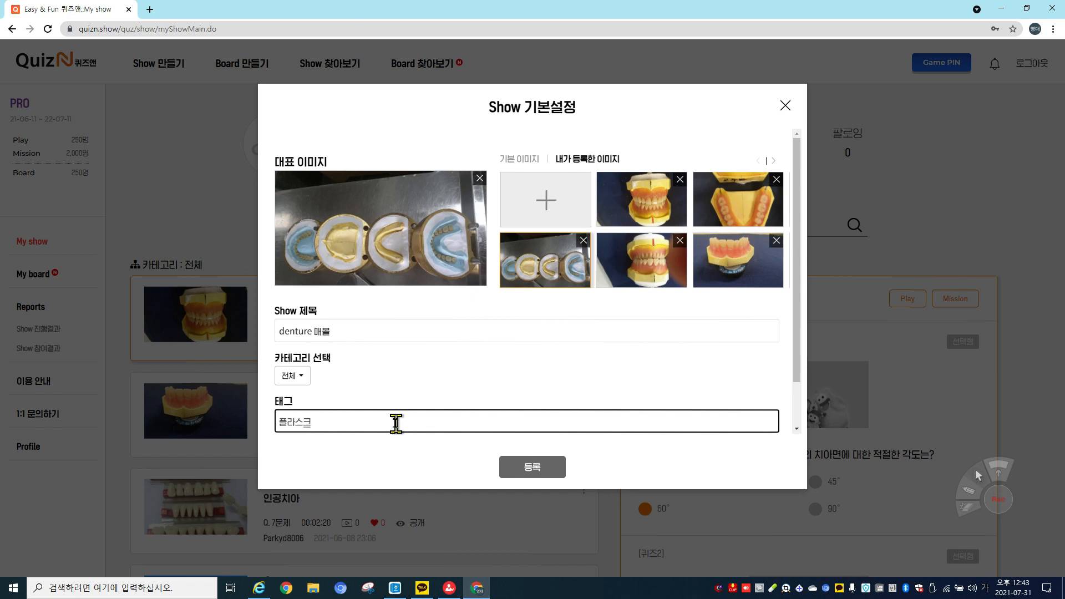
pyautogui.write(', 석고')
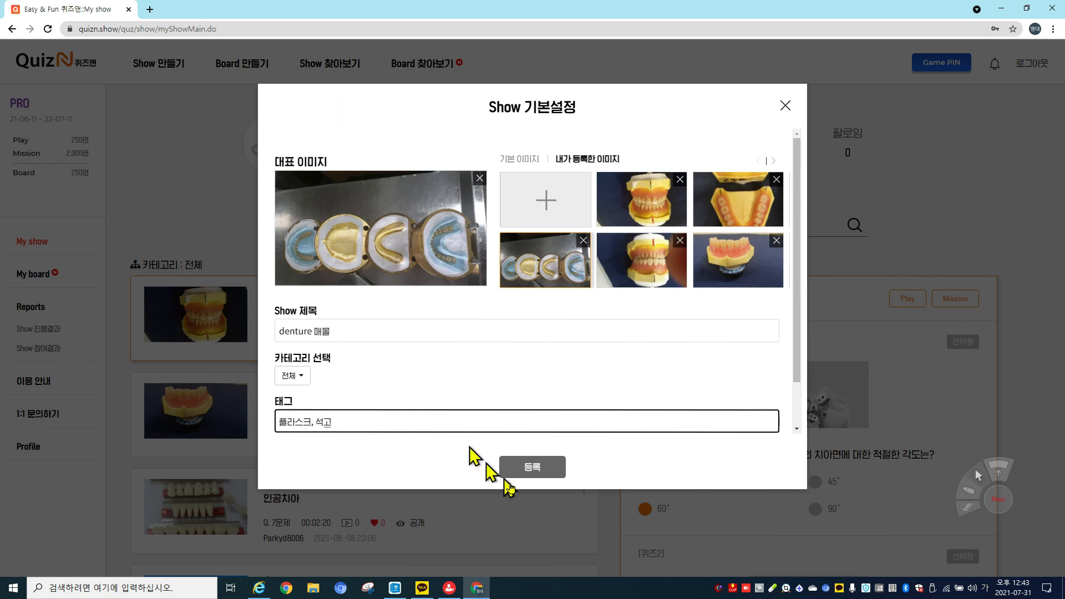
pyautogui.click(542, 474)
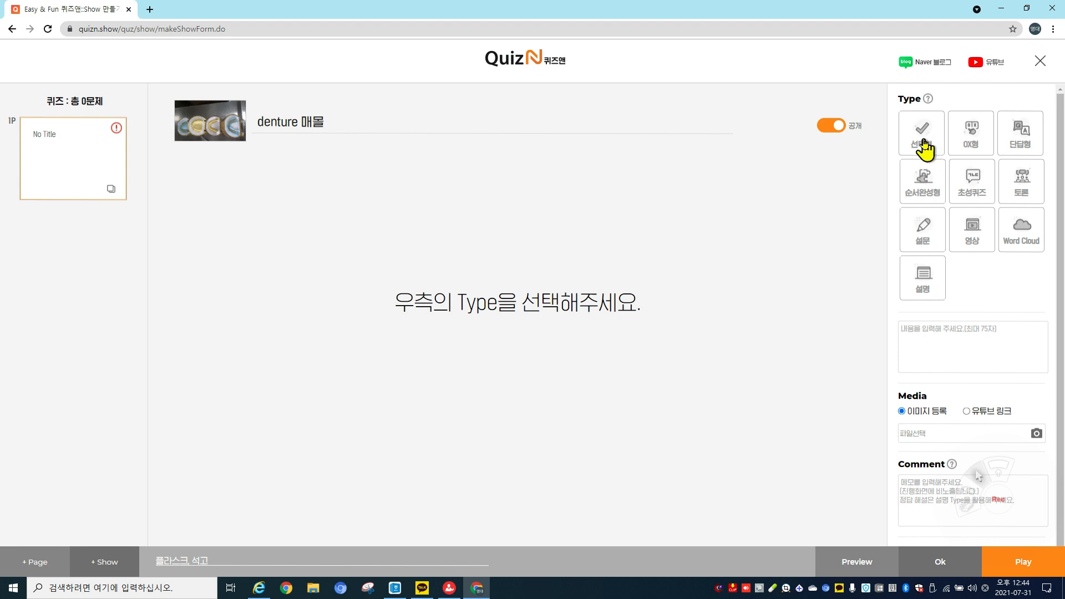
# Set the first page to the OX question type and select its placeholder text.
pyautogui.click(971, 147)
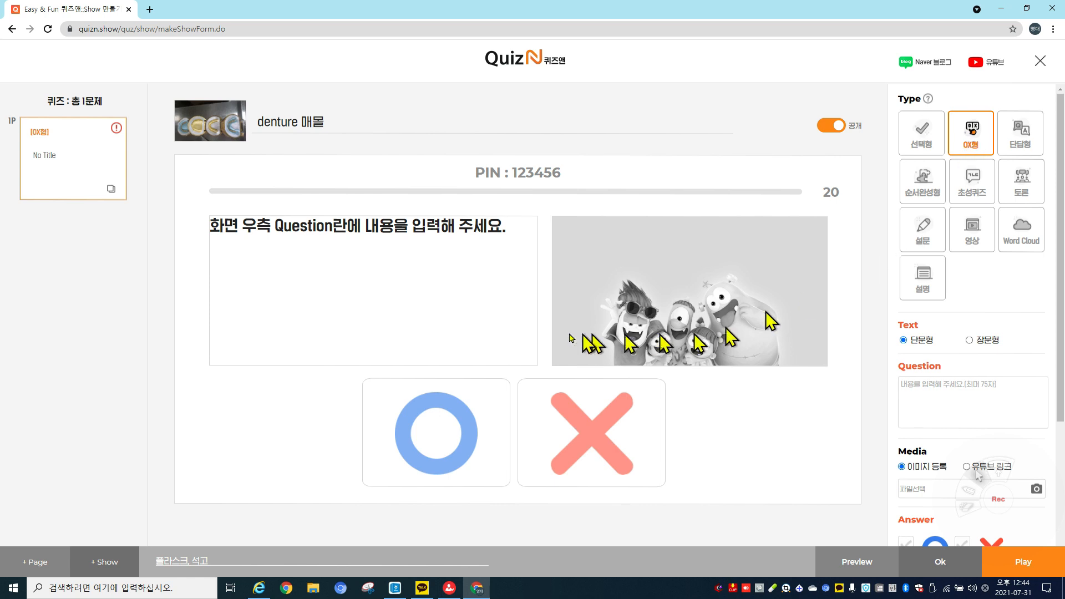
pyautogui.doubleClick(381, 282)
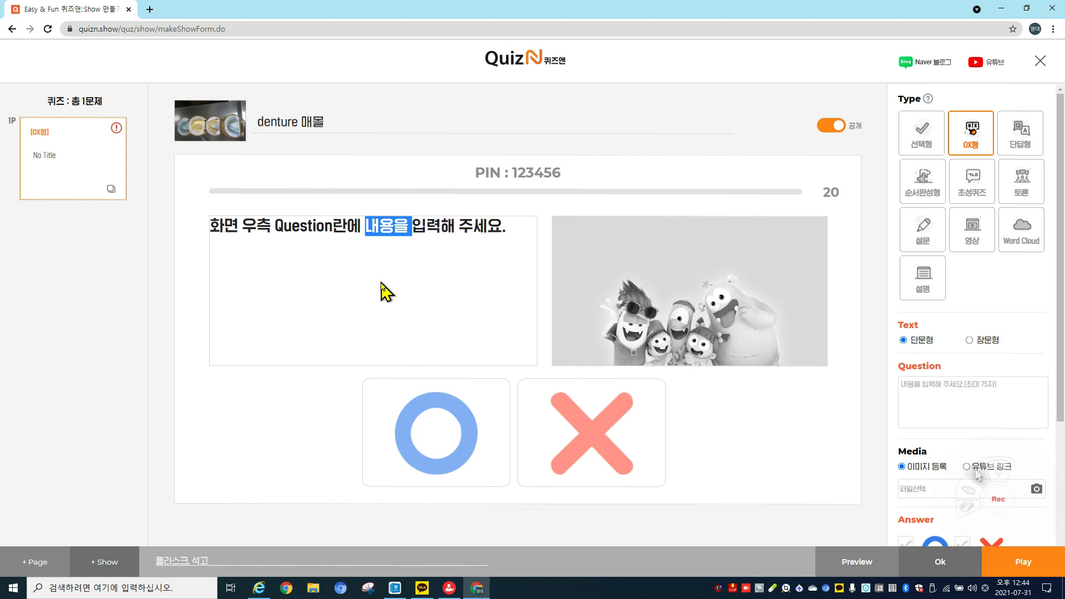
pyautogui.tripleClick(381, 283)
# Enter the question '1.매몰시 함과 모형과의 측면거리는5mm이다.'.
pyautogui.click(946, 400)
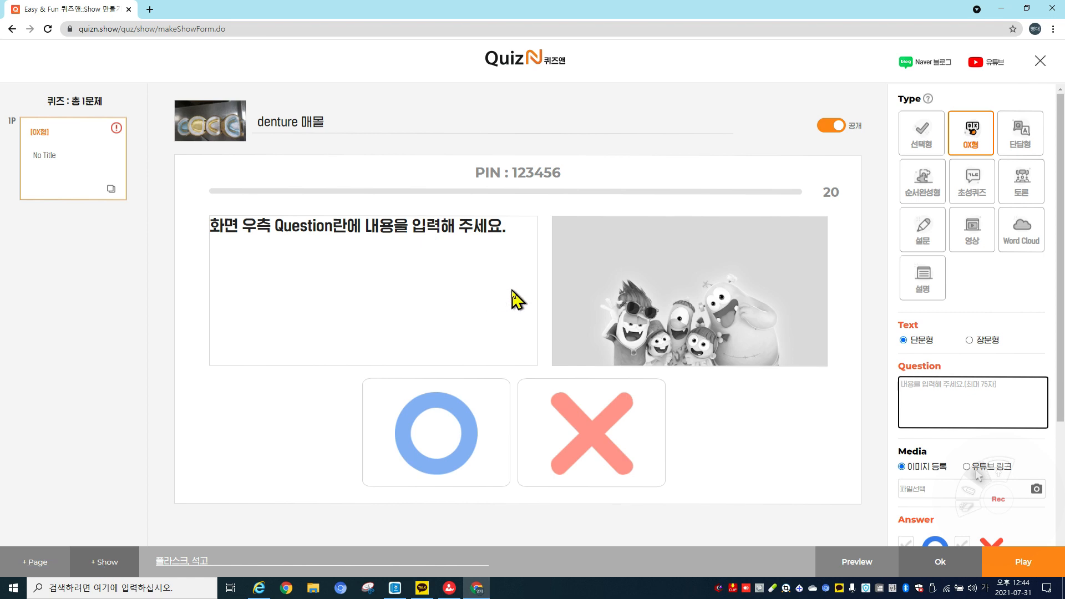
pyautogui.write('1')
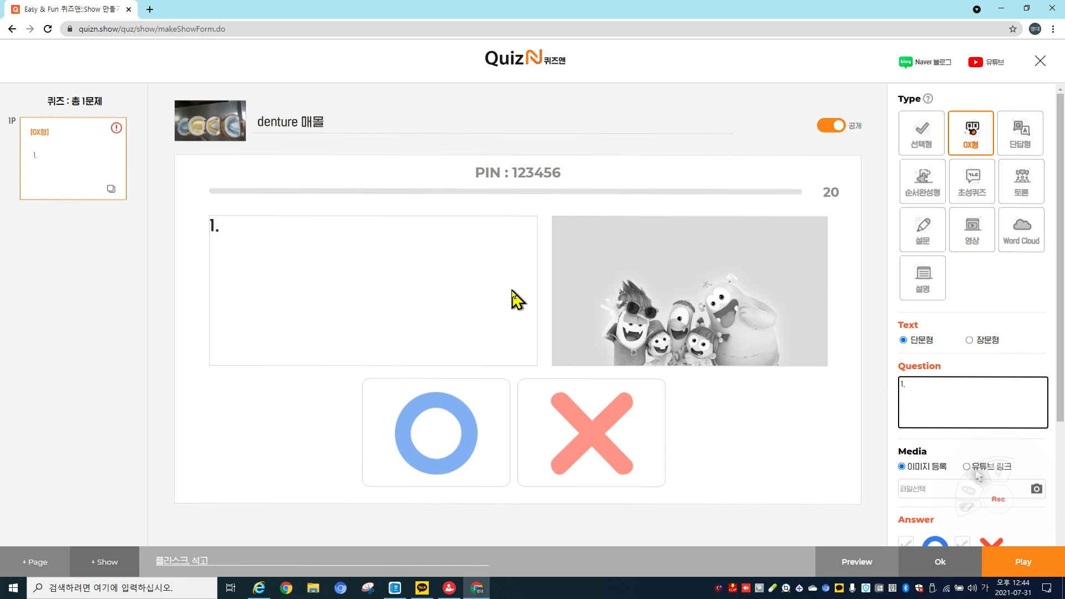
pyautogui.write('.매몰시 함')
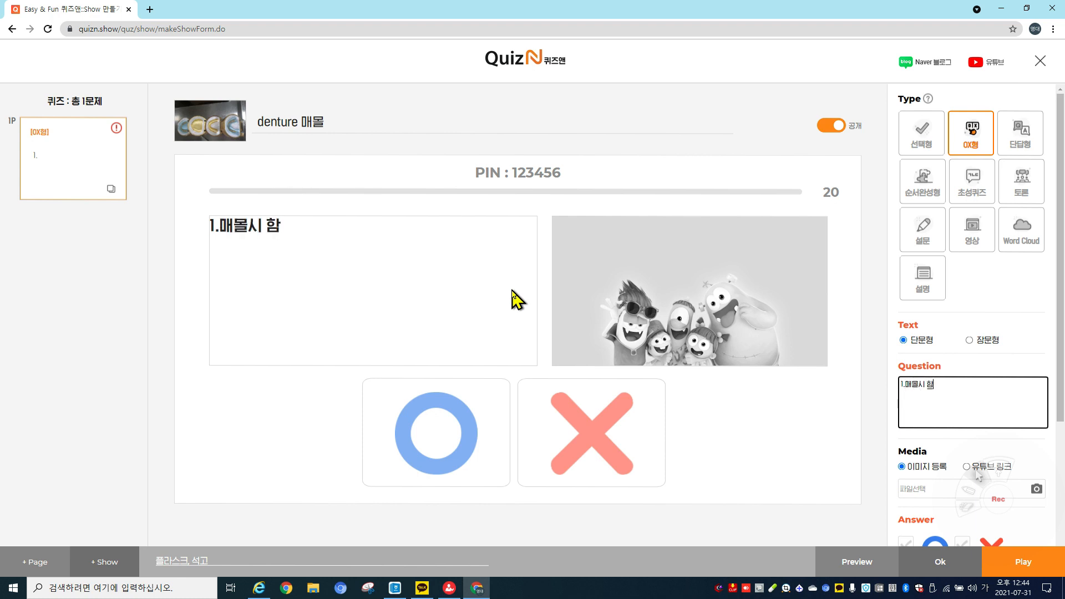
pyautogui.write('과')
pyautogui.click(366, 237)
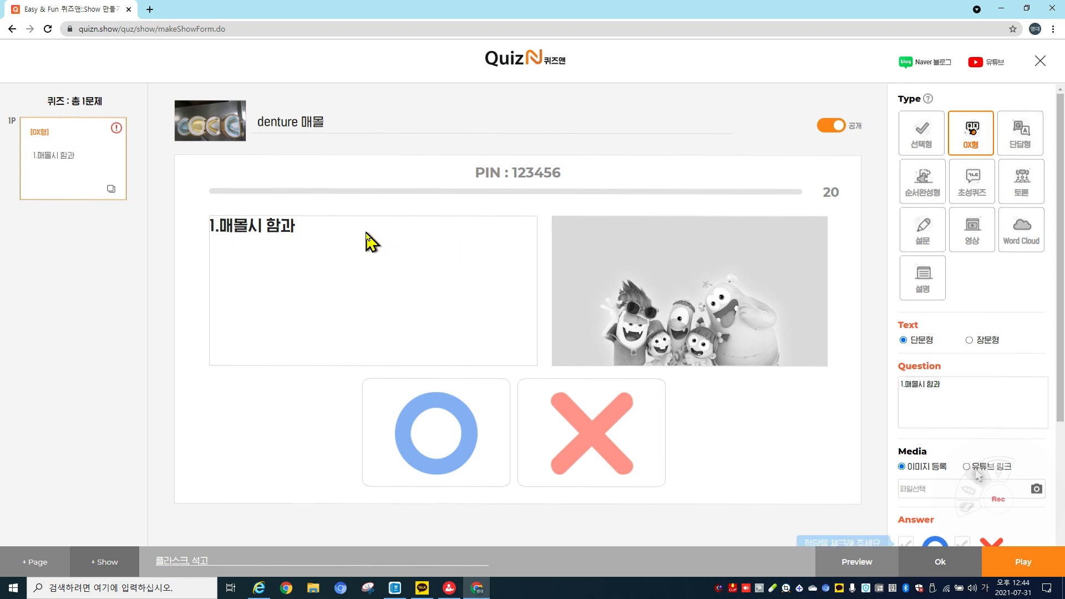
pyautogui.click(943, 391)
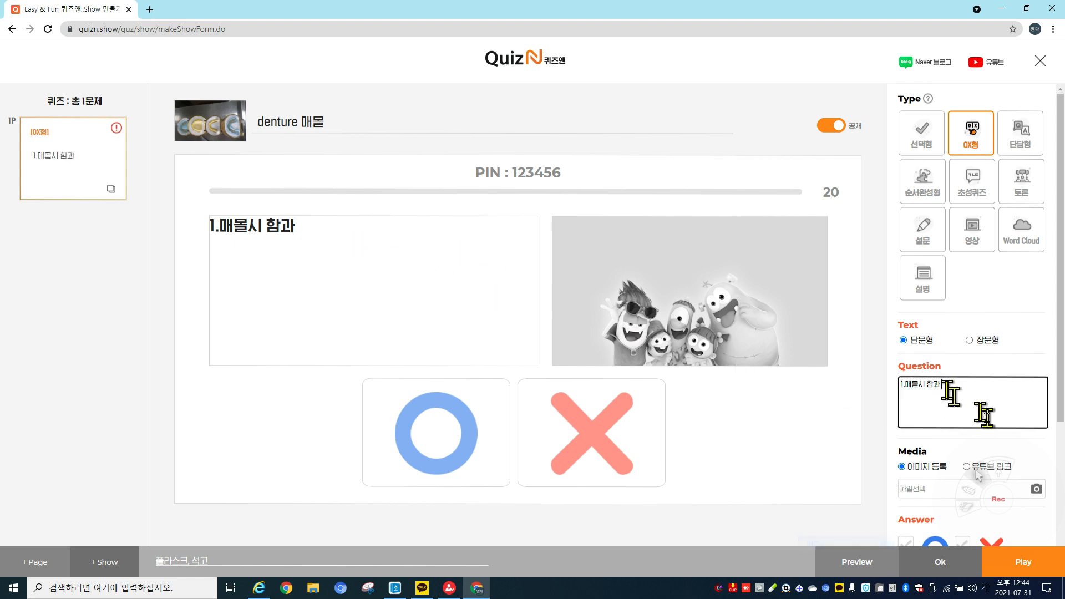
pyautogui.write('모형과')
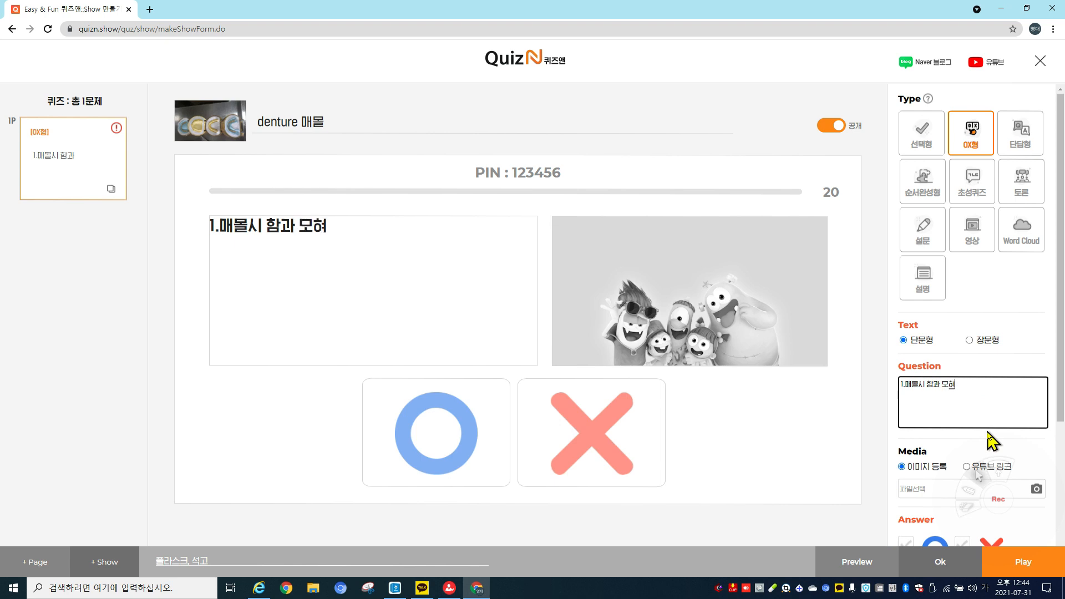
pyautogui.write('의')
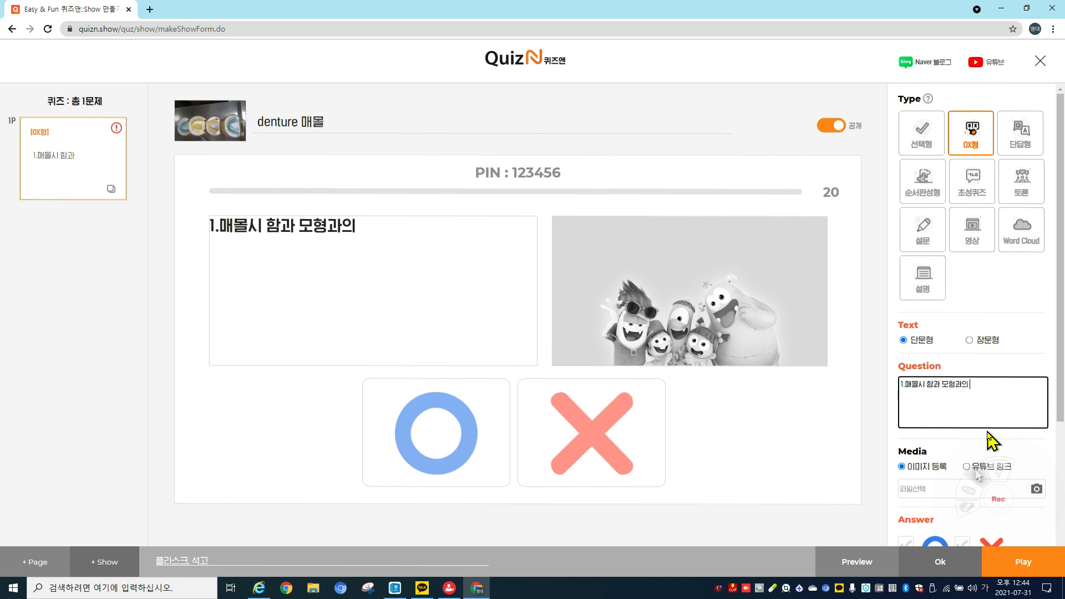
pyautogui.write(' 측면거리')
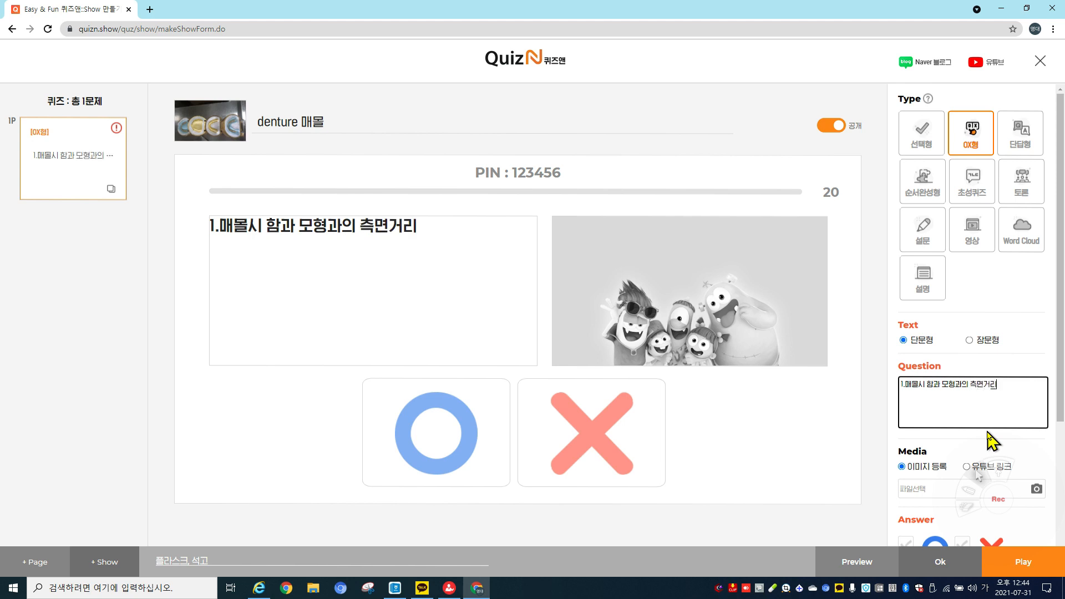
pyautogui.write('는5mm')
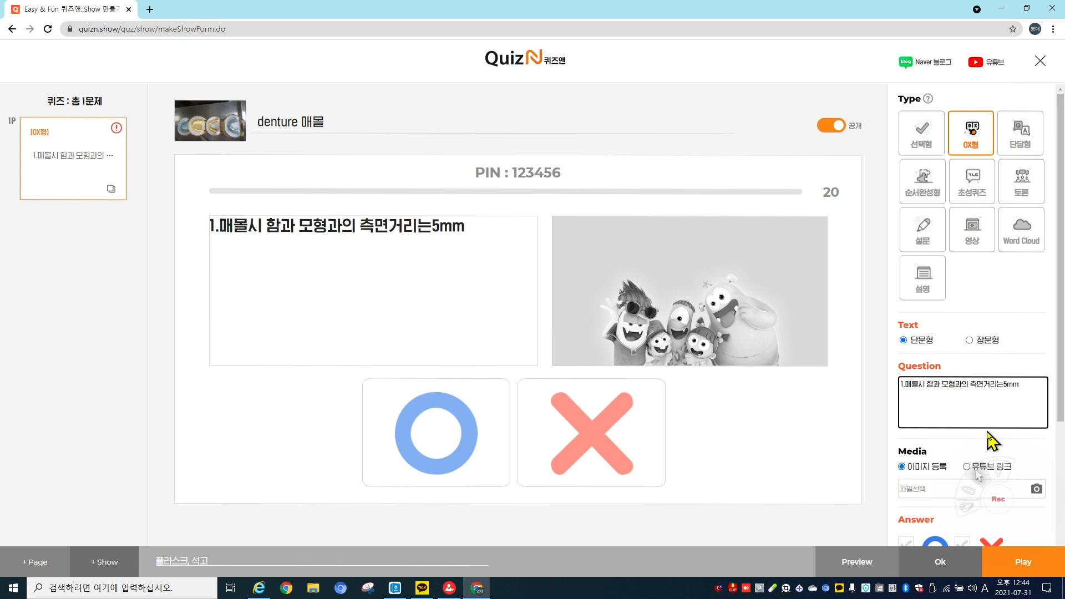
pyautogui.write('이다.')
pyautogui.scroll(-3, 1023, 416)
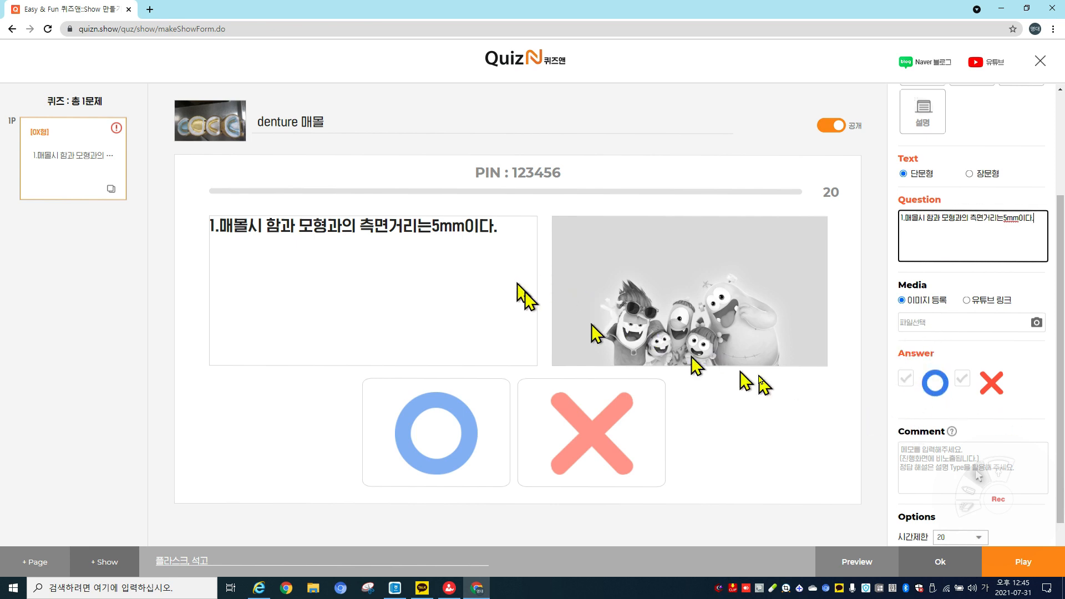
# Tick the red X checkbox as the OX question's correct answer.
pyautogui.click(963, 380)
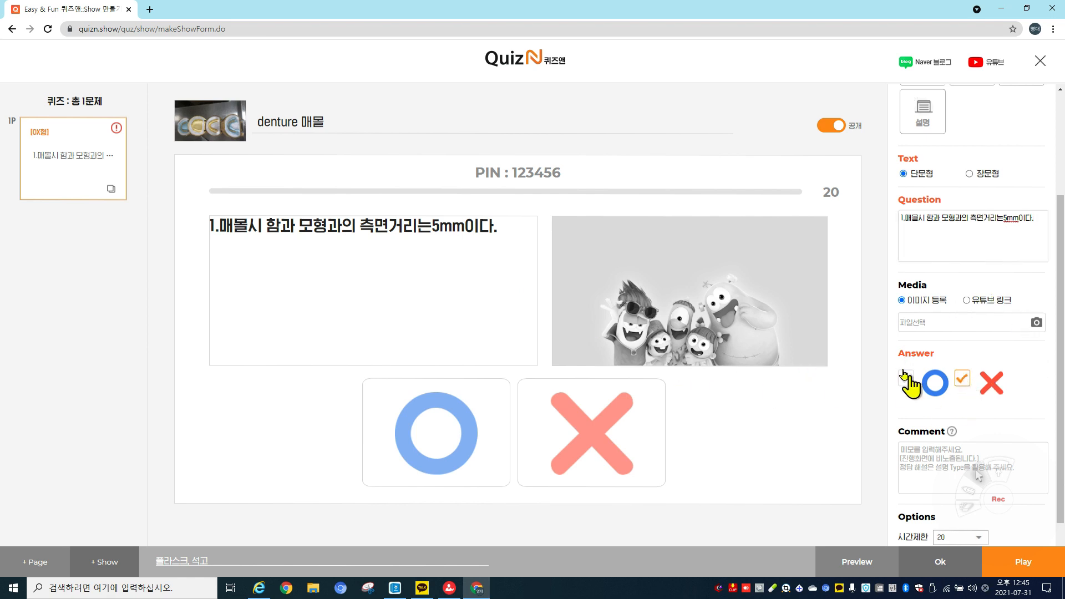
pyautogui.scroll(-3, 975, 350)
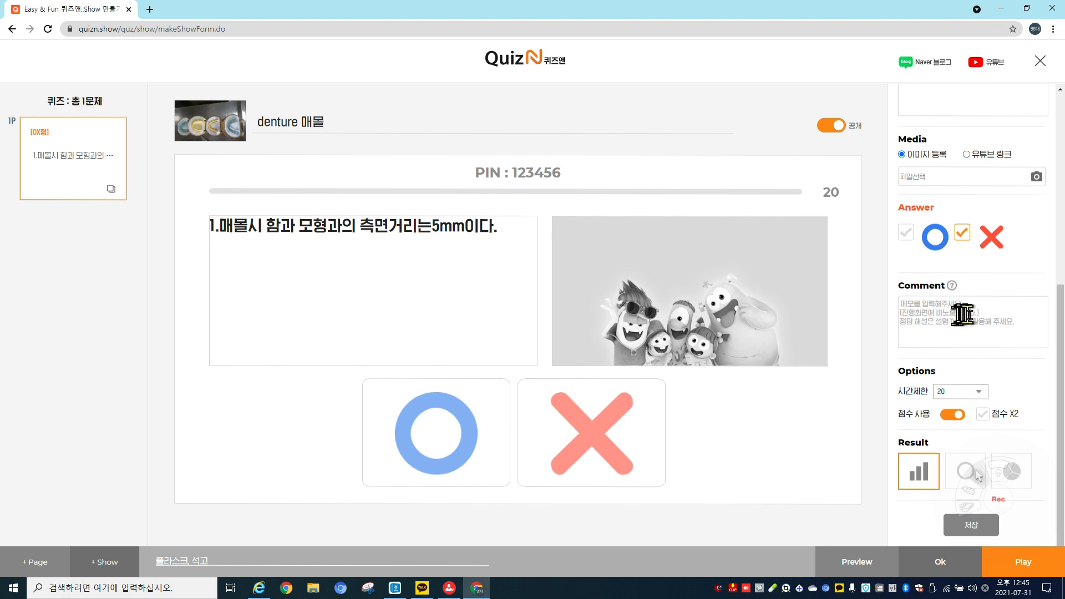
# Keep the time limit at 20 seconds and save the first question.
pyautogui.click(979, 393)
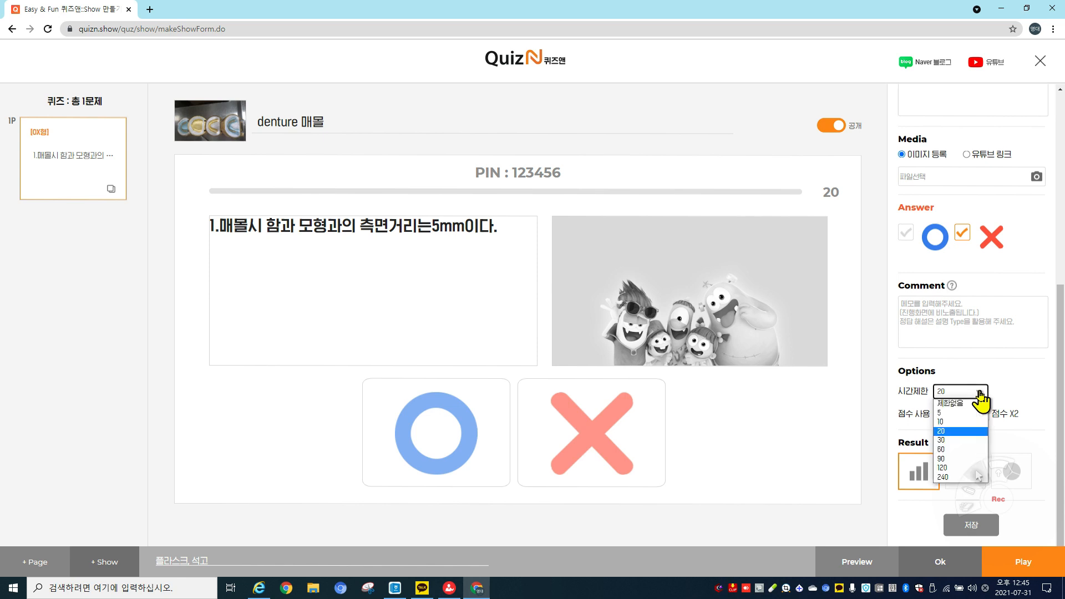
pyautogui.click(950, 440)
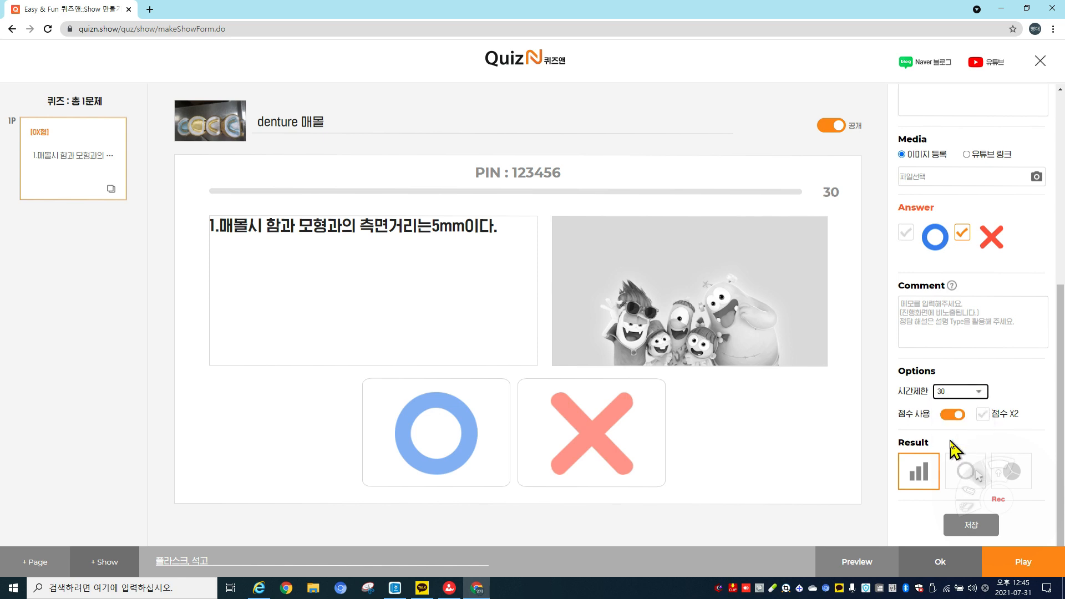
pyautogui.click(977, 393)
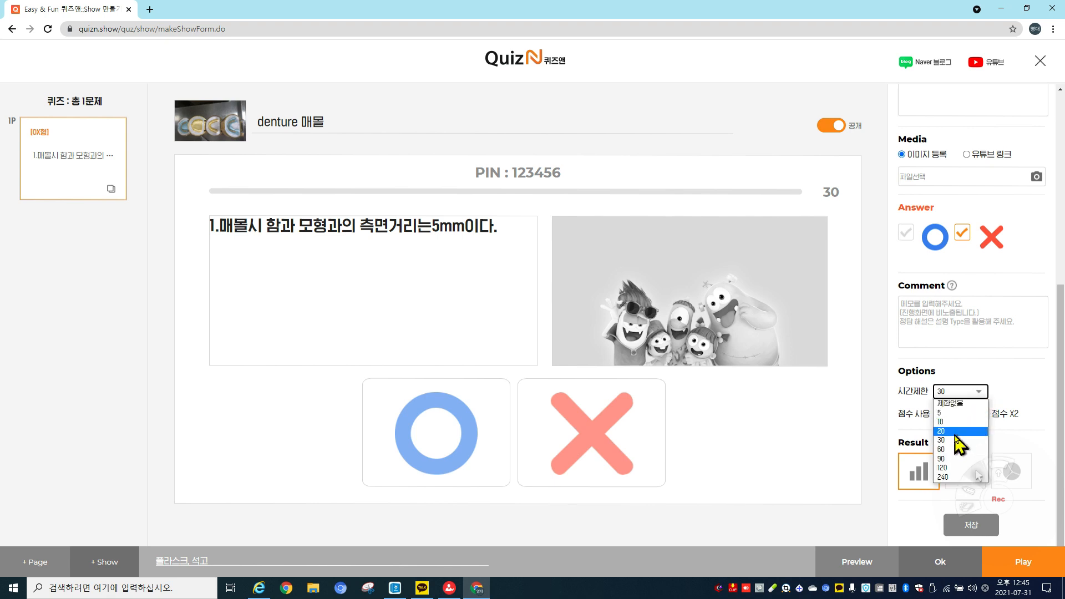
pyautogui.click(950, 431)
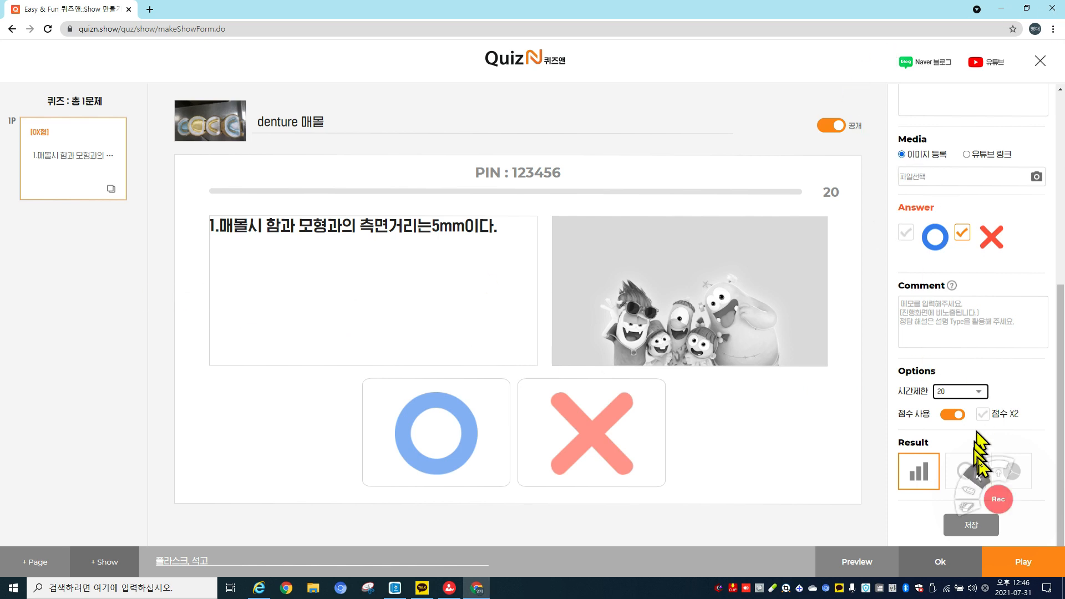
pyautogui.click(988, 531)
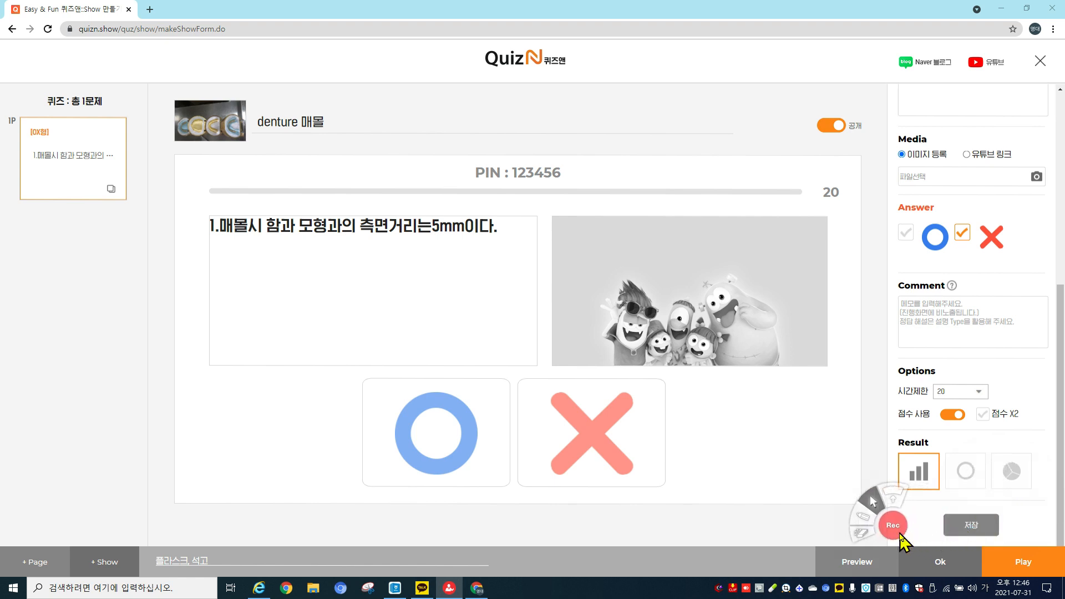
pyautogui.click(981, 530)
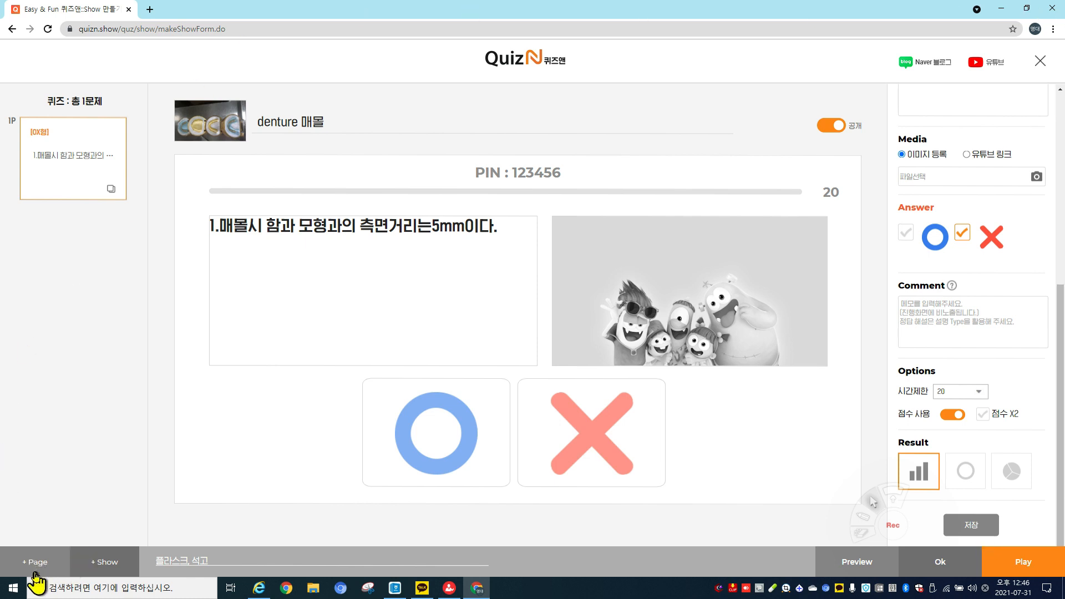
# Add page 2 and set it to the 선택형 multiple-choice type.
pyautogui.click(35, 565)
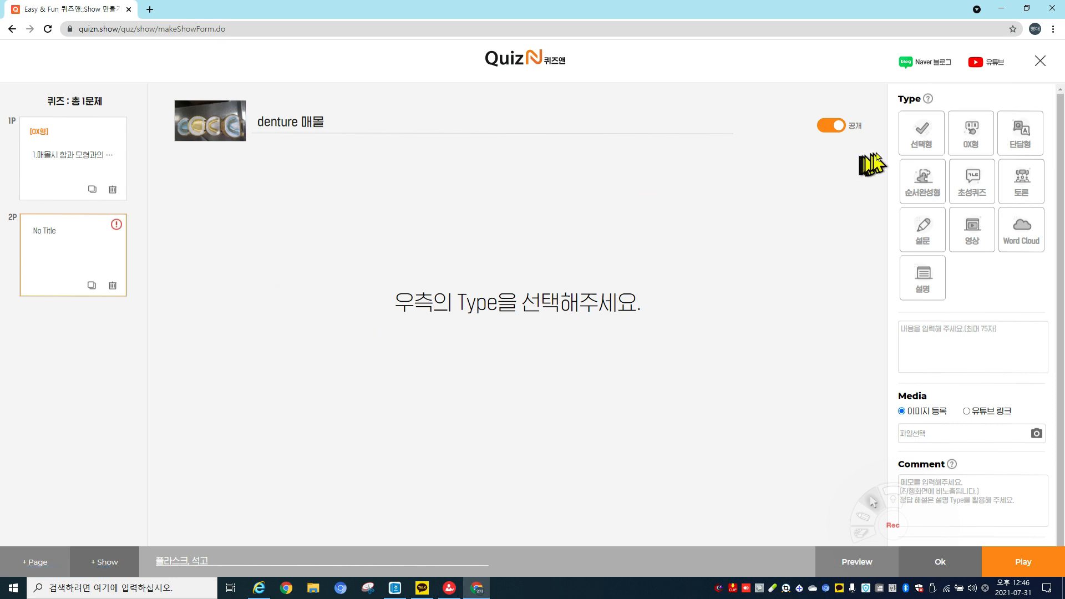
pyautogui.click(914, 143)
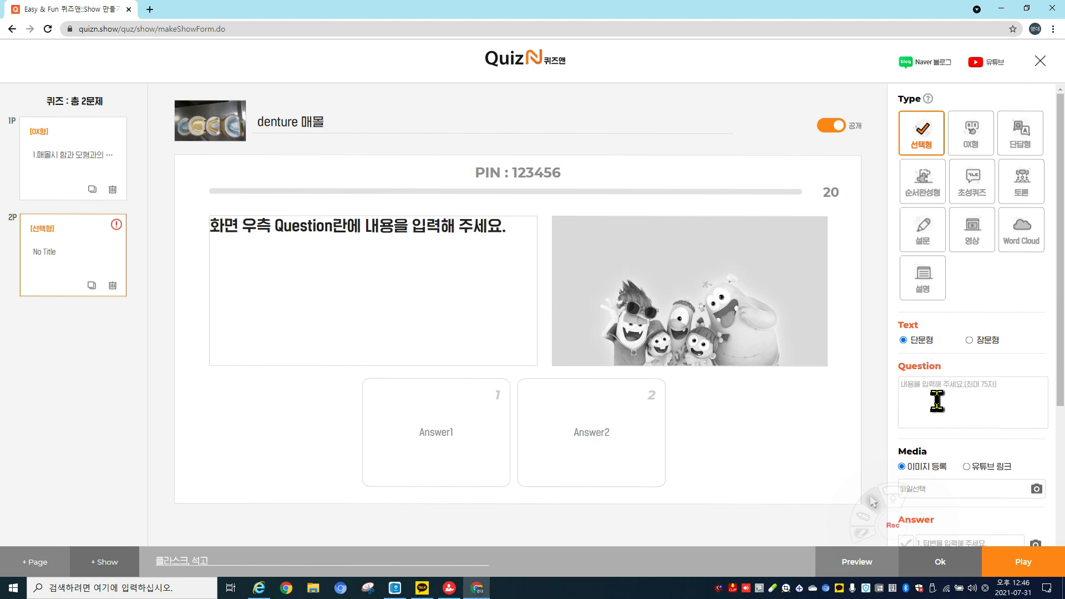
# Type '2.8월15일은 무슨날인가요?' into page 2's Question box.
pyautogui.scroll(-1, 941, 395)
pyautogui.scroll(-3, 941, 395)
pyautogui.click(948, 251)
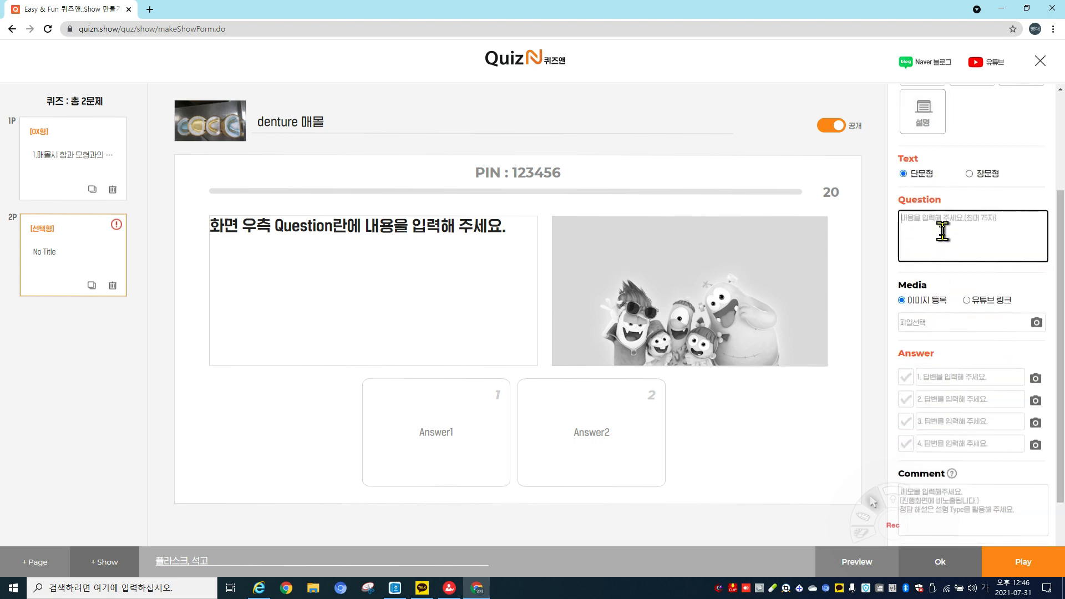
pyautogui.write('ㄹ')
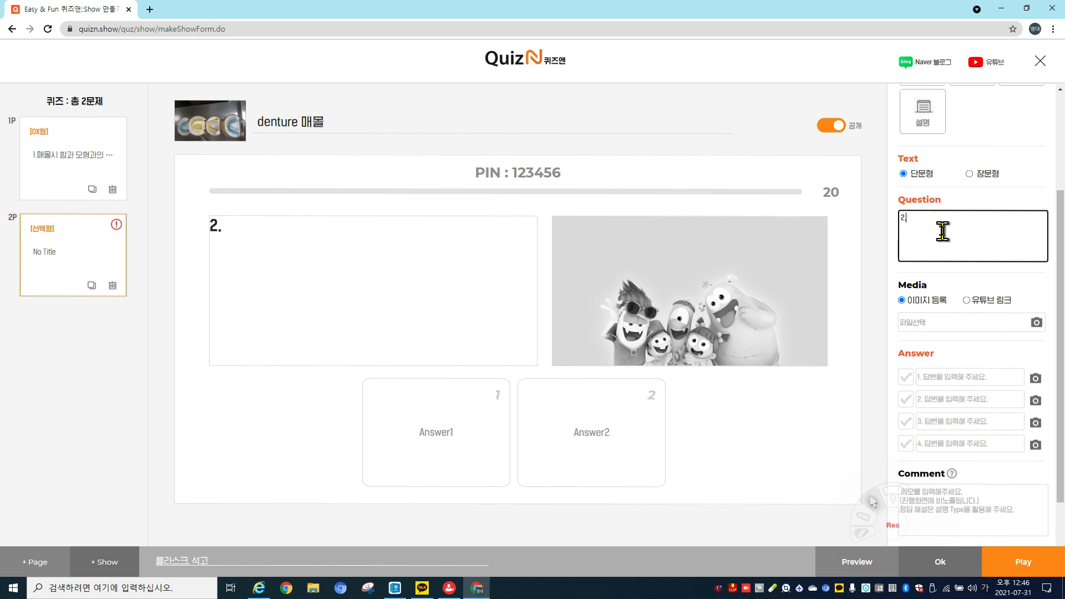
pyautogui.write('.6월')
pyautogui.press('BackSpace')
pyautogui.press('BackSpace')
pyautogui.press('BackSpace')
pyautogui.press('BackSpace')
pyautogui.press('BackSpace')
pyautogui.write('8월15')
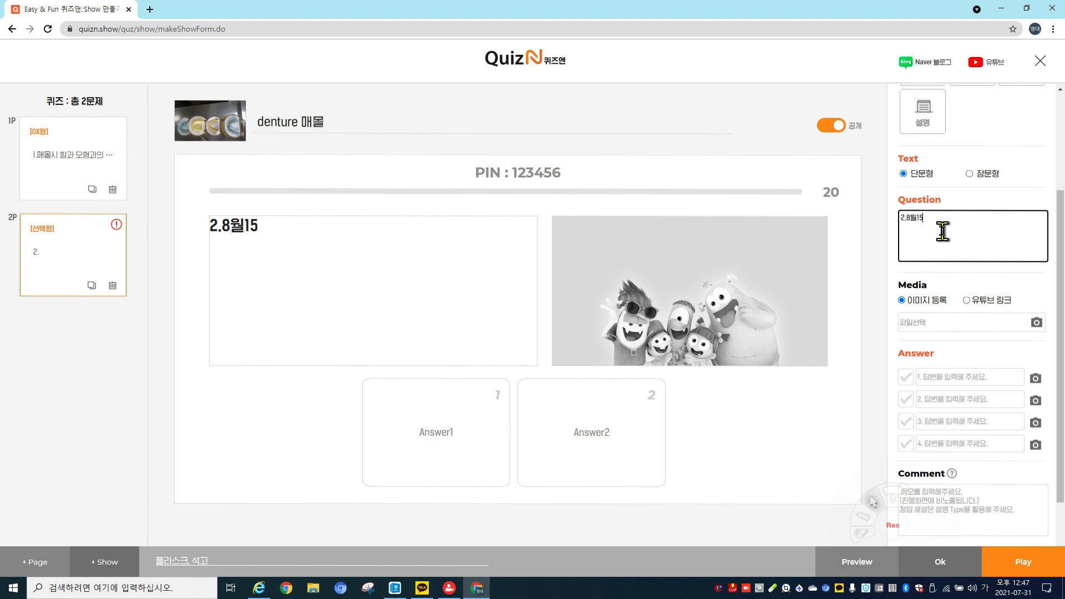
pyautogui.write('일은')
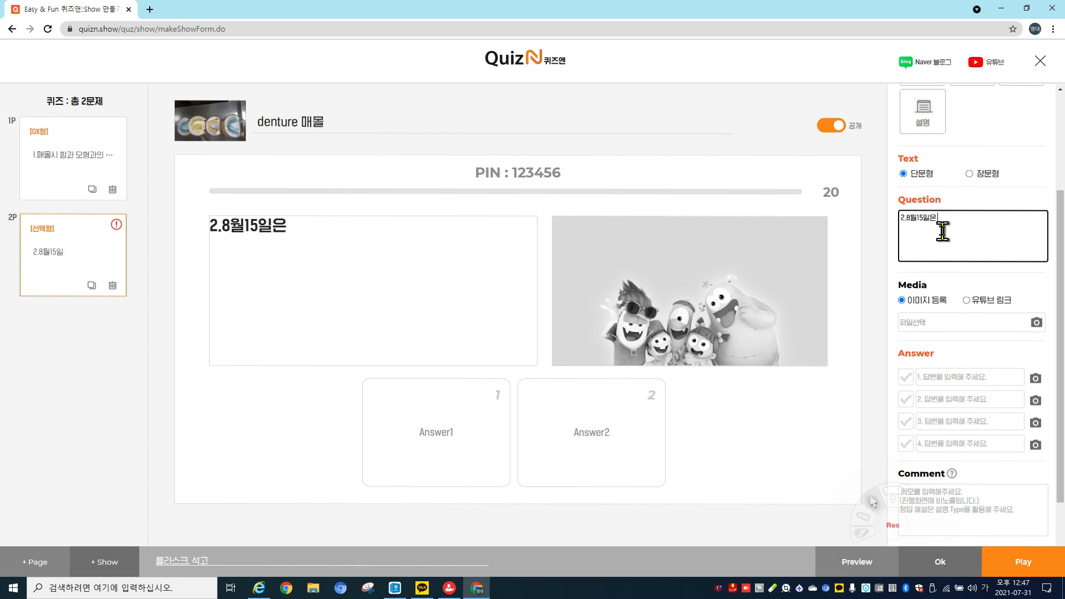
pyautogui.click(364, 258)
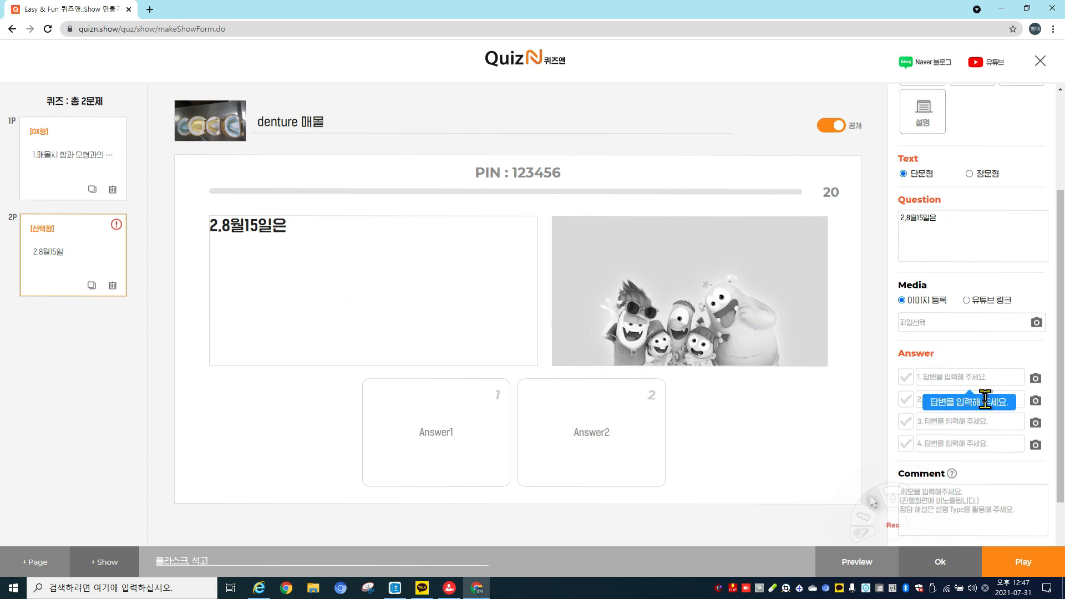
pyautogui.click(951, 222)
pyautogui.write('무슨')
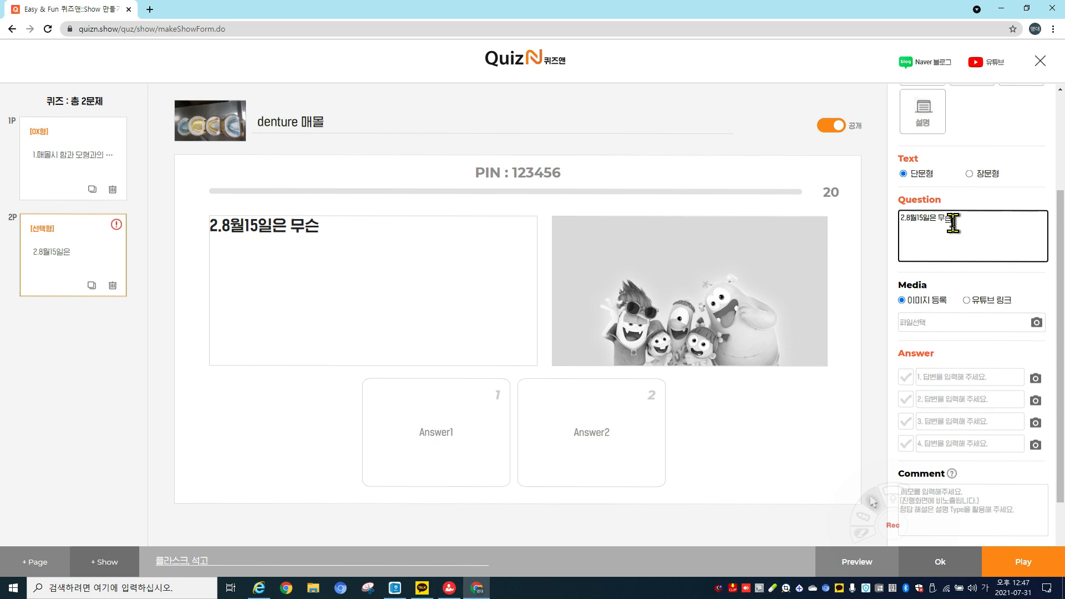
pyautogui.write('낭날인강')
pyautogui.write('요')
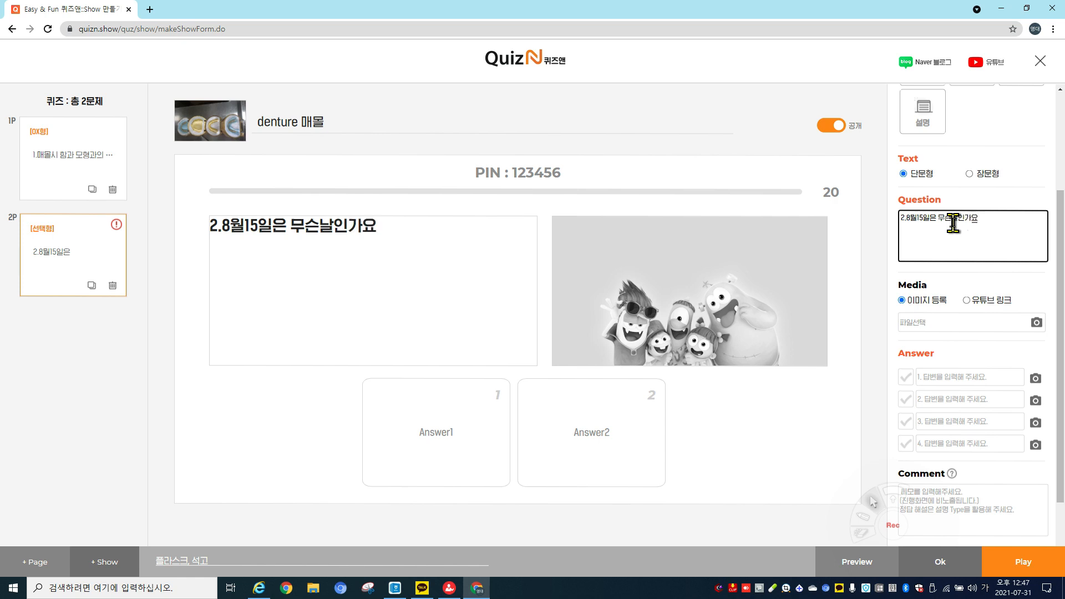
pyautogui.write('?')
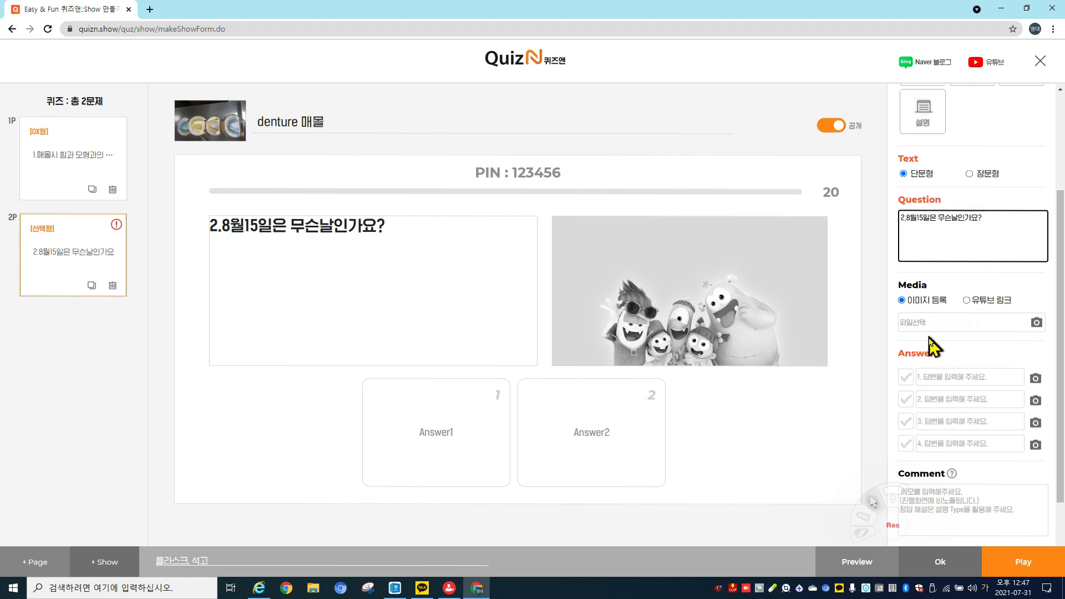
pyautogui.scroll(-3, 932, 347)
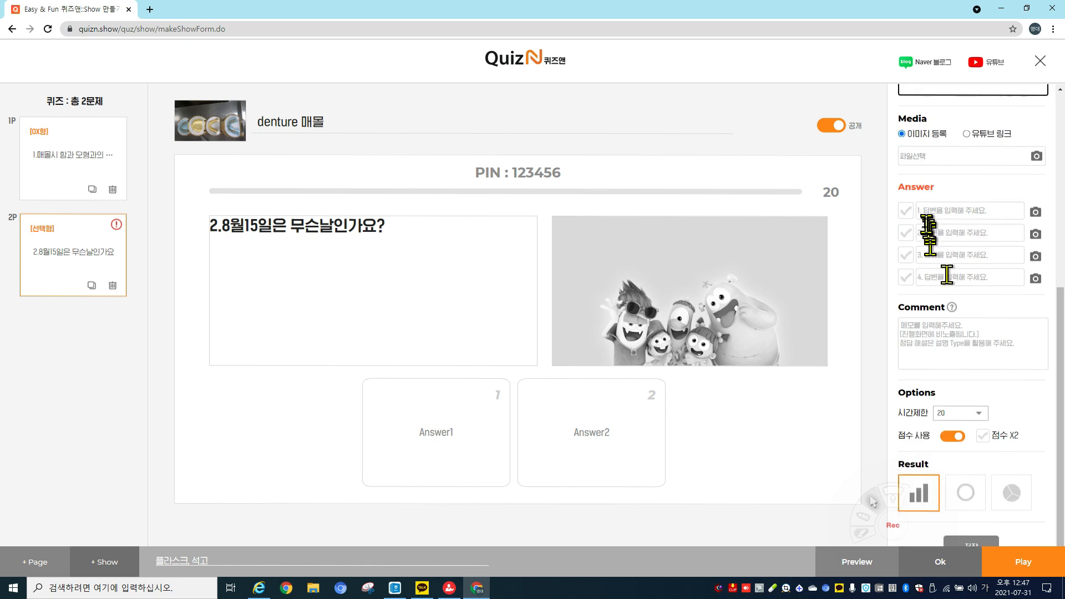
# Fill the four Answer fields with 삼일절, 현충일, 광복절, 크리스마스 and tick 광복절 as correct.
pyautogui.click(943, 210)
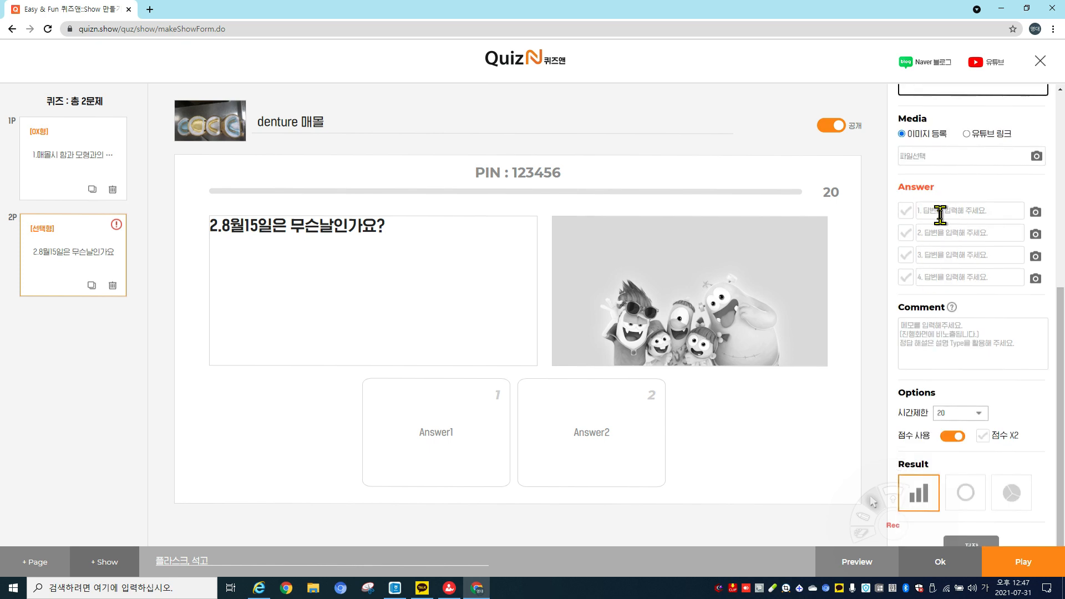
pyautogui.click(940, 211)
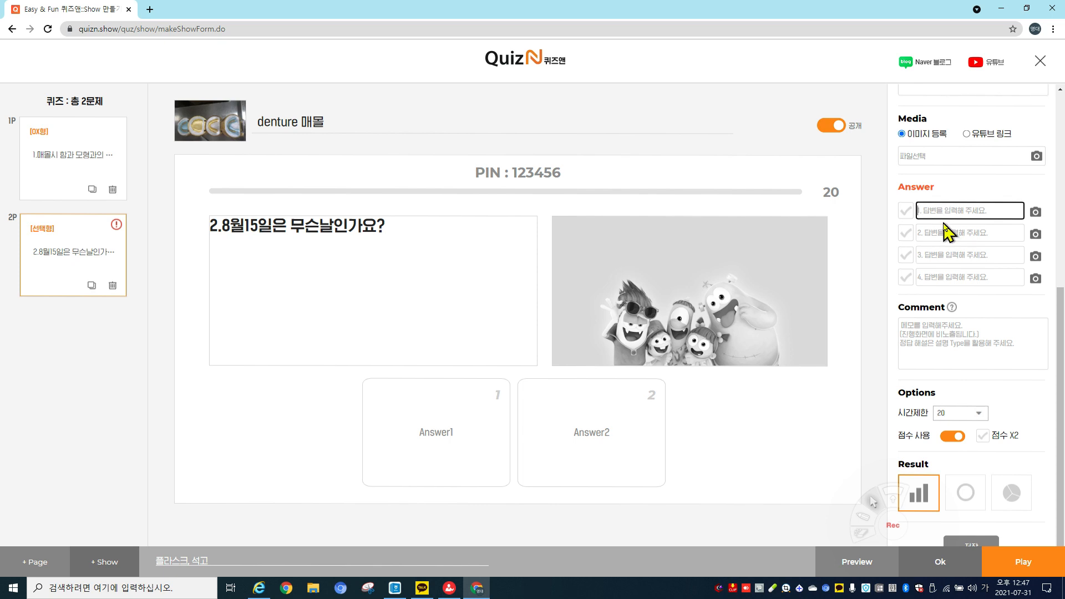
pyautogui.write('삼일절')
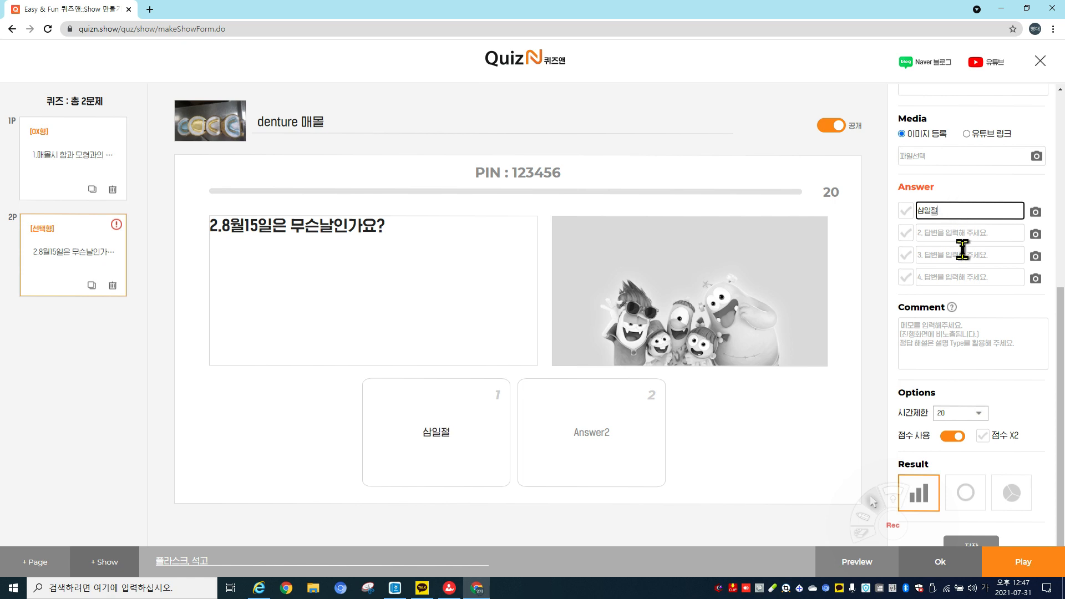
pyautogui.click(953, 231)
pyautogui.write('현충일')
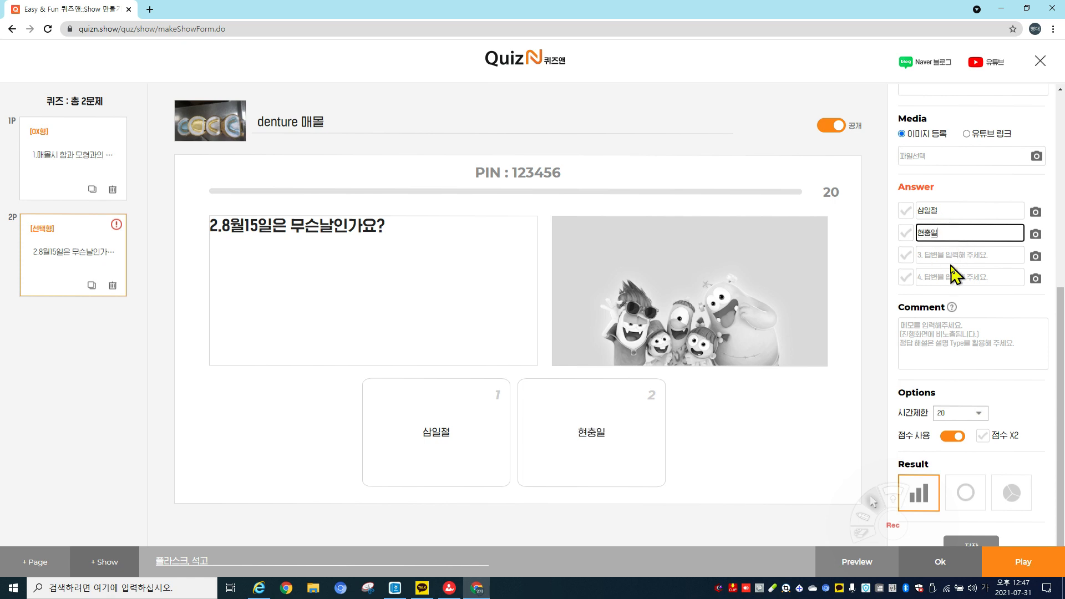
pyautogui.click(950, 255)
pyautogui.write('광복')
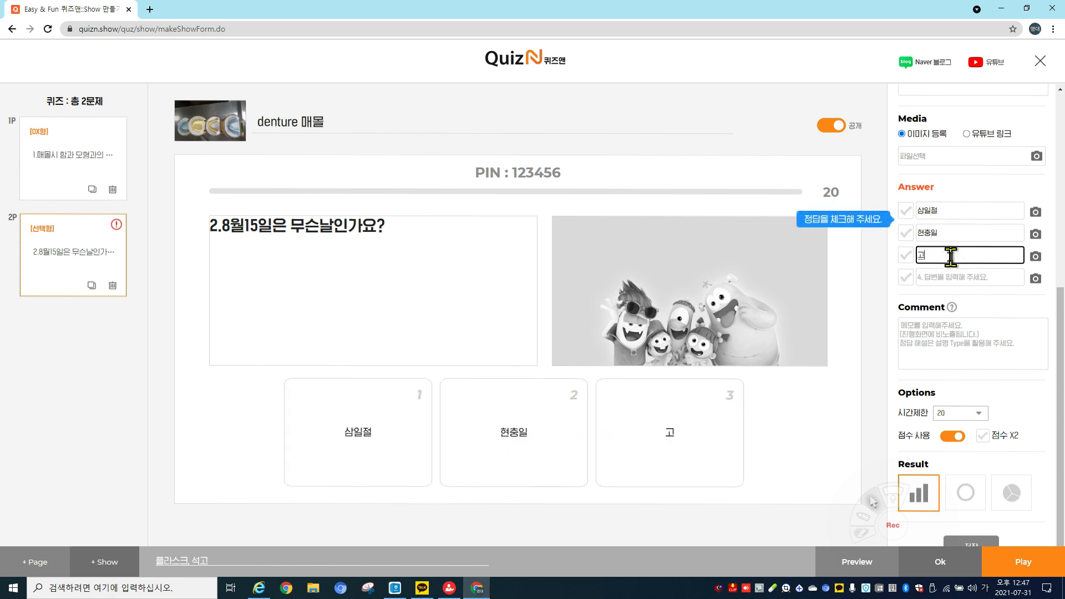
pyautogui.write('절')
pyautogui.click(937, 273)
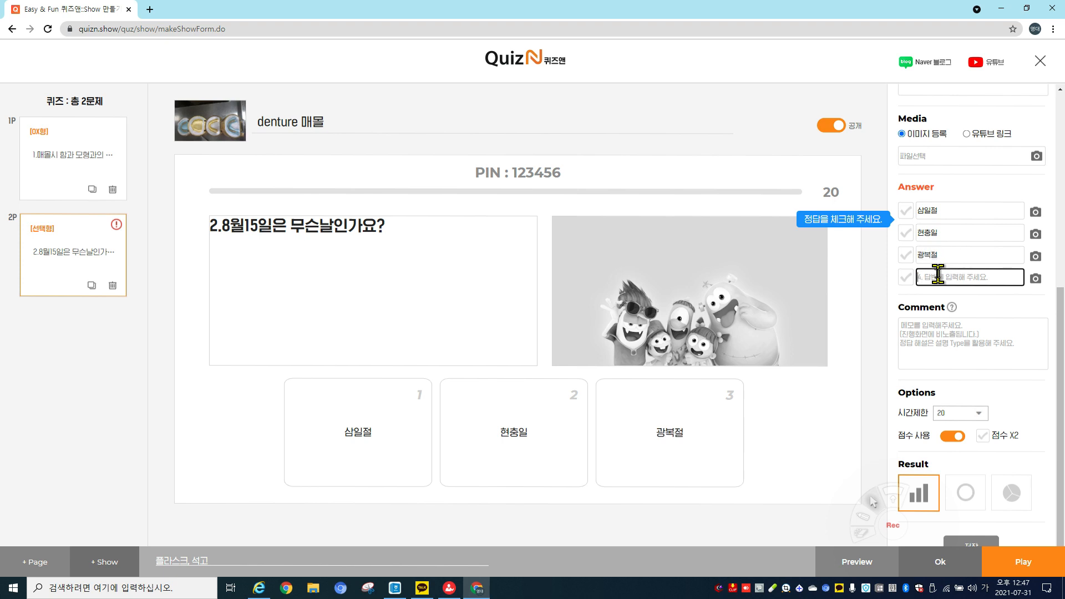
pyautogui.write('크리')
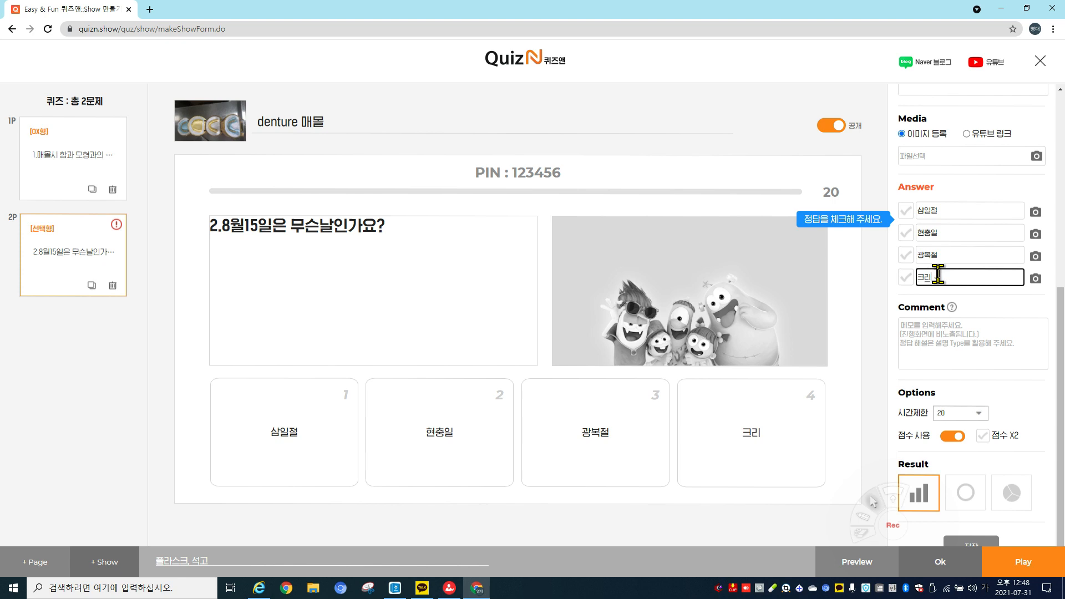
pyautogui.write('스마스')
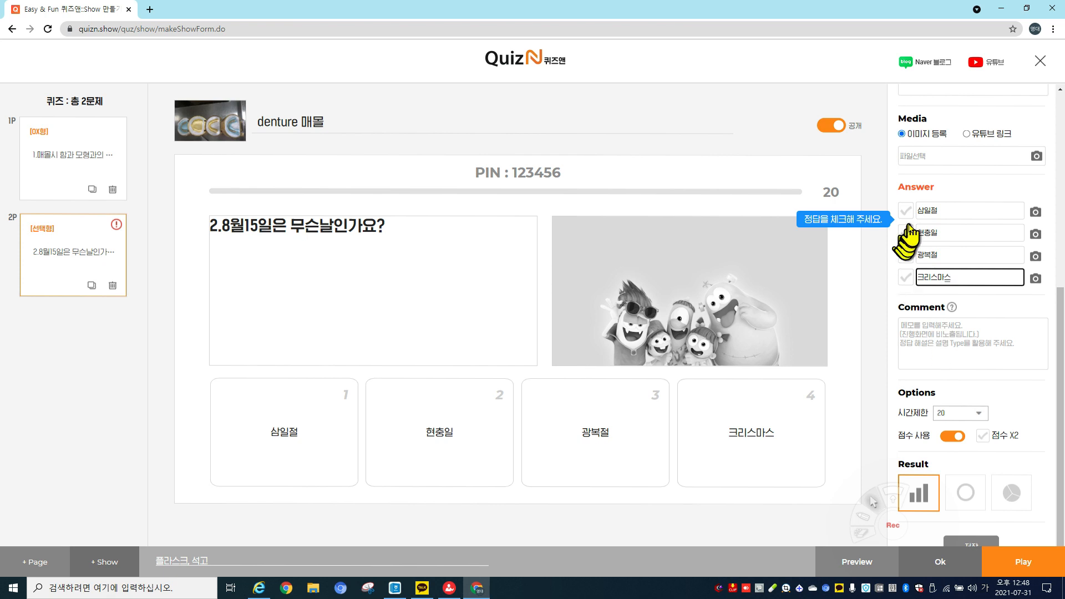
pyautogui.click(907, 256)
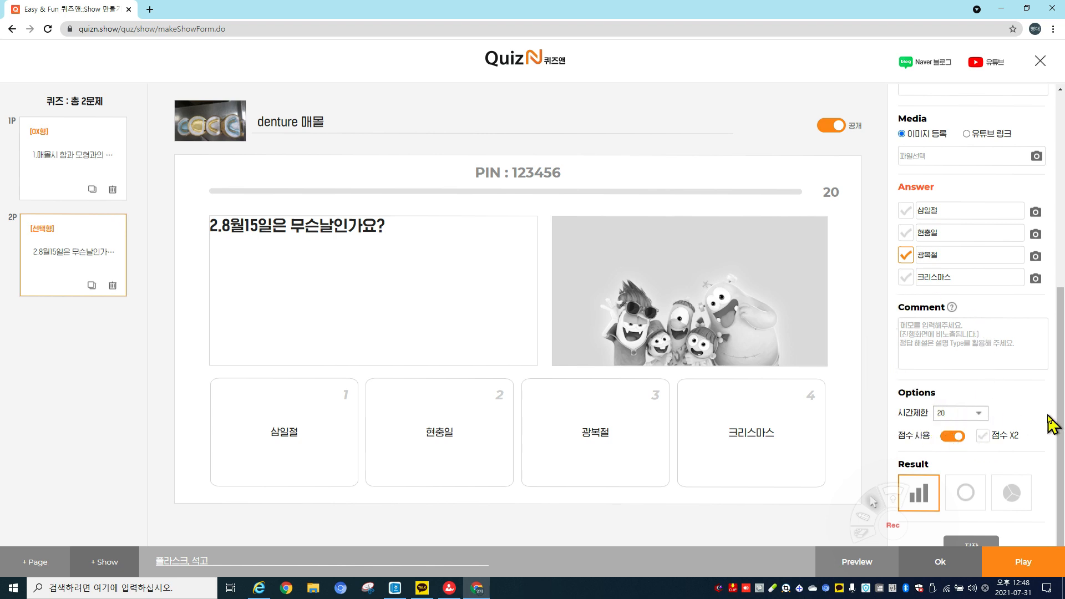
pyautogui.scroll(-1, 1048, 417)
# Save the second question with its four choices and 광복절 as the answer.
pyautogui.click(972, 524)
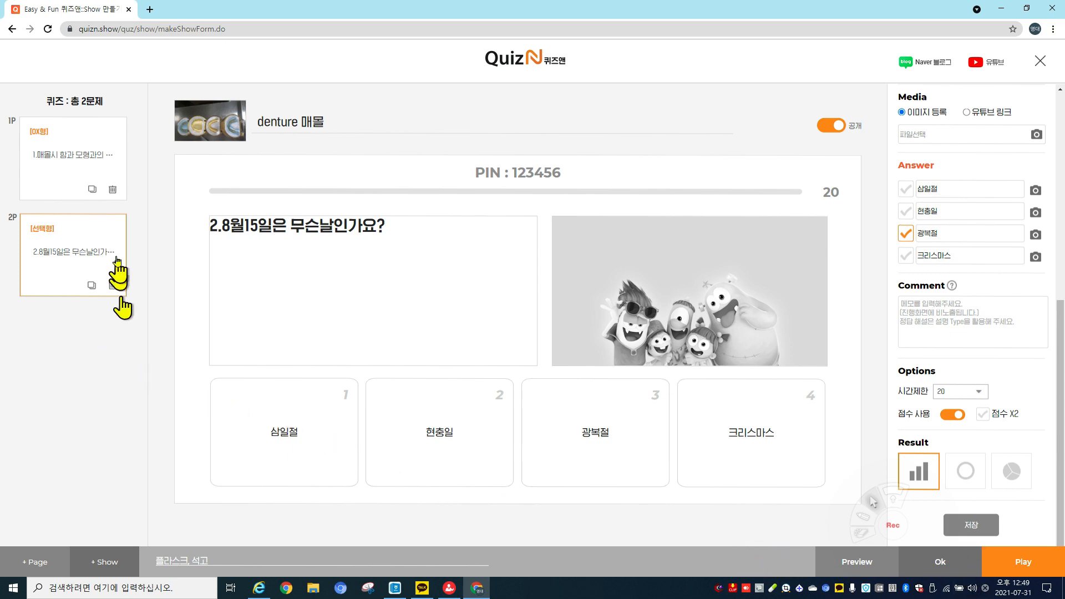
# Launch the live quiz show options with answer display and submit button ON, ranking hiding off.
pyautogui.click(1011, 563)
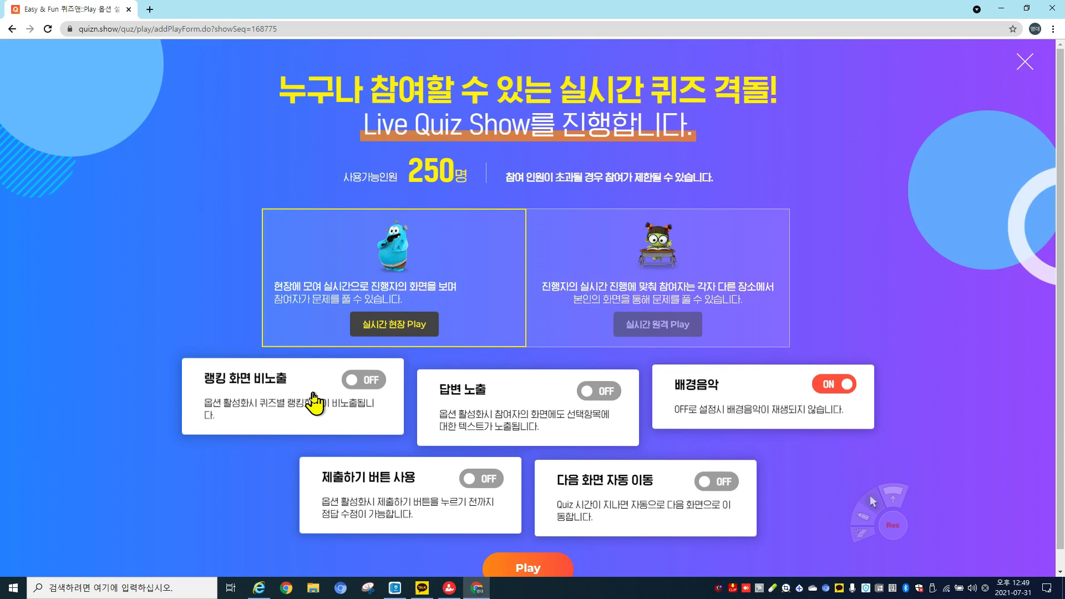
pyautogui.click(352, 385)
pyautogui.click(352, 386)
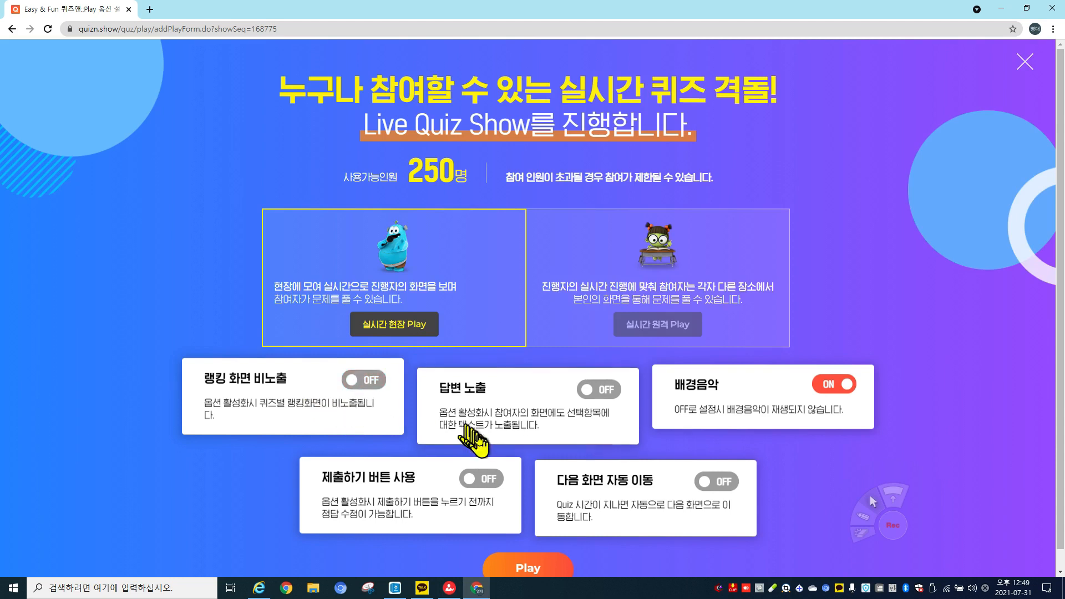
pyautogui.click(589, 394)
pyautogui.click(590, 395)
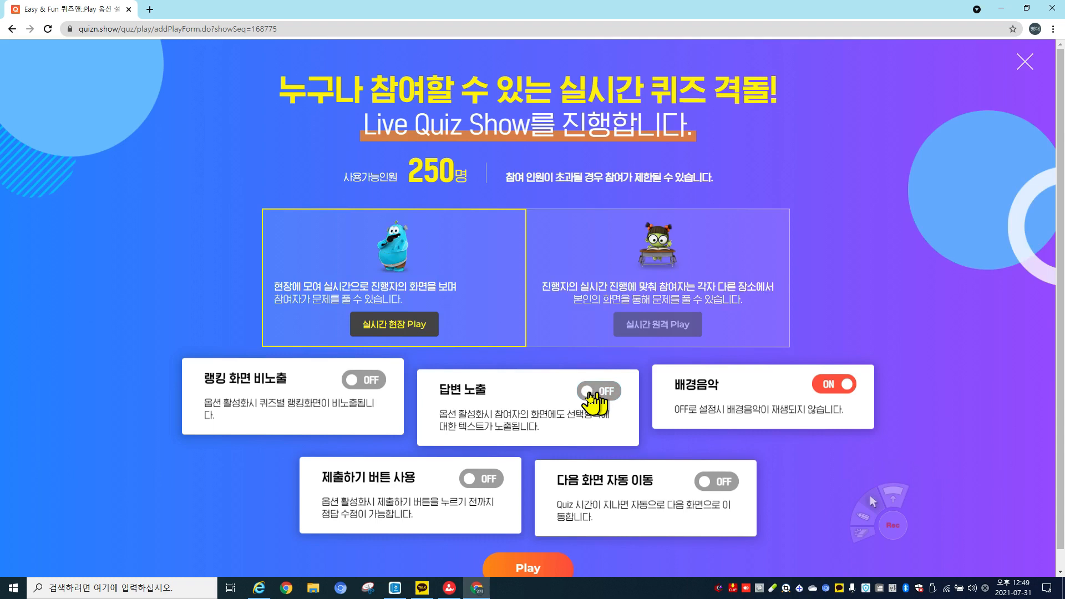
pyautogui.click(589, 394)
pyautogui.click(472, 480)
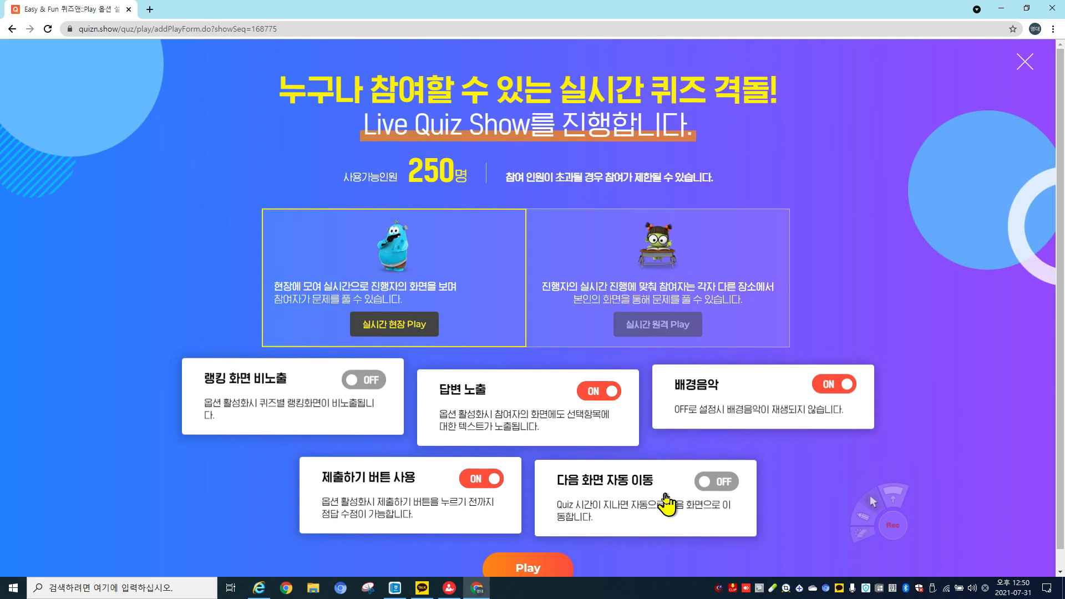
# Open the live quiz lobby showing the join PIN for participants.
pyautogui.click(549, 572)
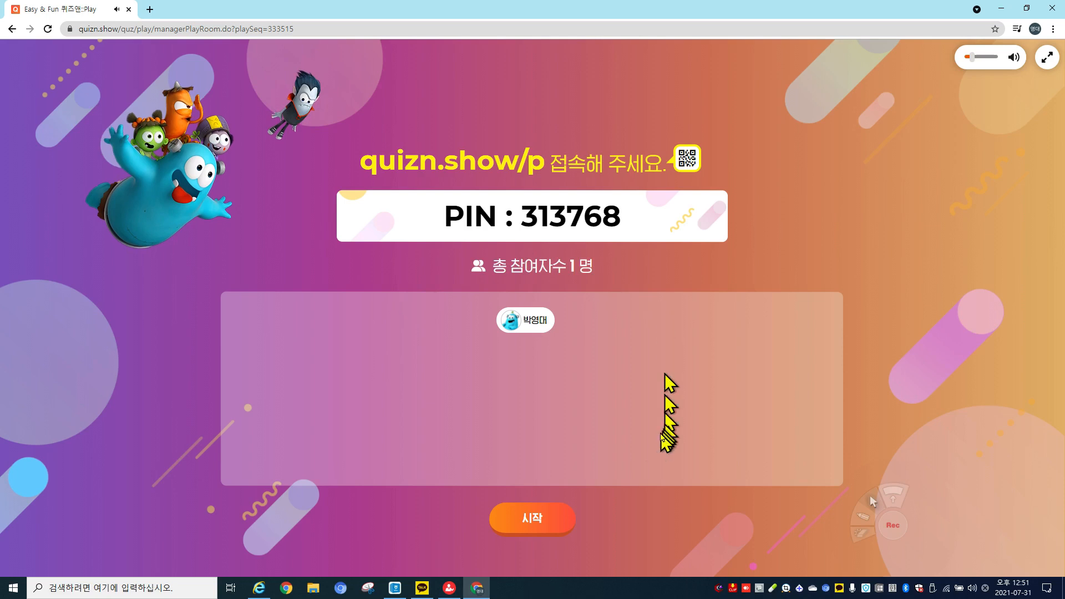
# Start the game, raise the volume slightly, and advance from the O/X answer reveal to the leaderboard.
pyautogui.click(520, 530)
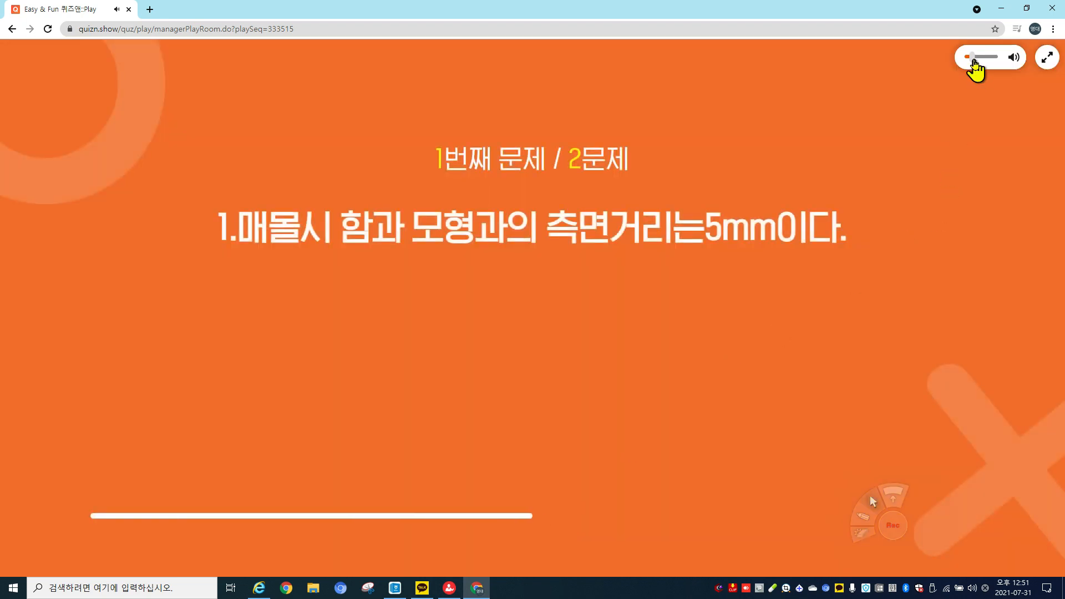
pyautogui.moveTo(974, 60); pyautogui.dragTo(979, 61)
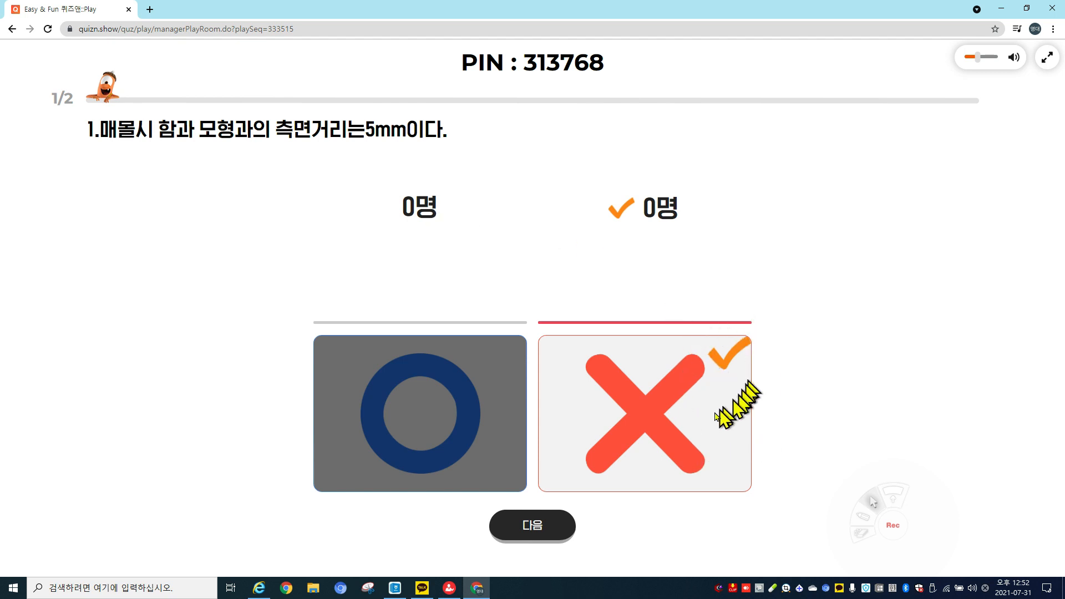
pyautogui.click(563, 523)
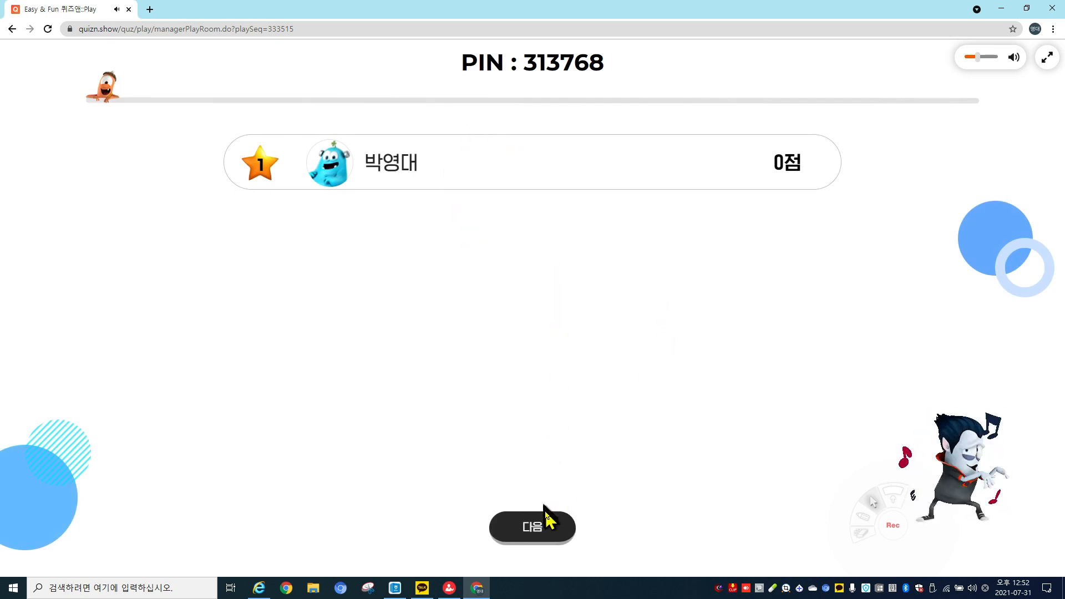
# Advance to question 2, then after 광복절 is revealed show the ranking at 803 points.
pyautogui.click(548, 526)
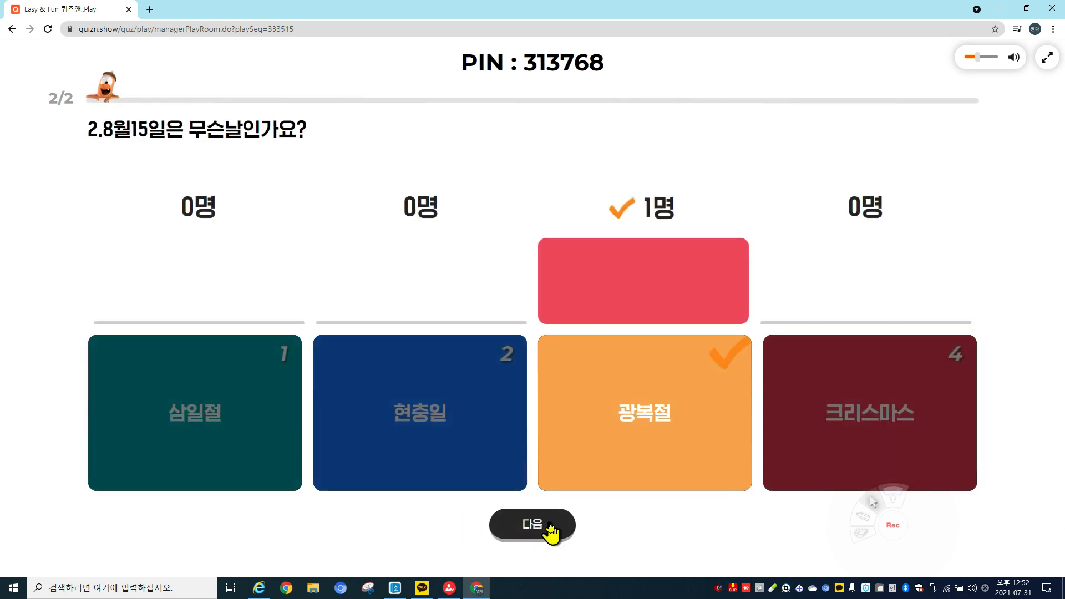
pyautogui.click(551, 527)
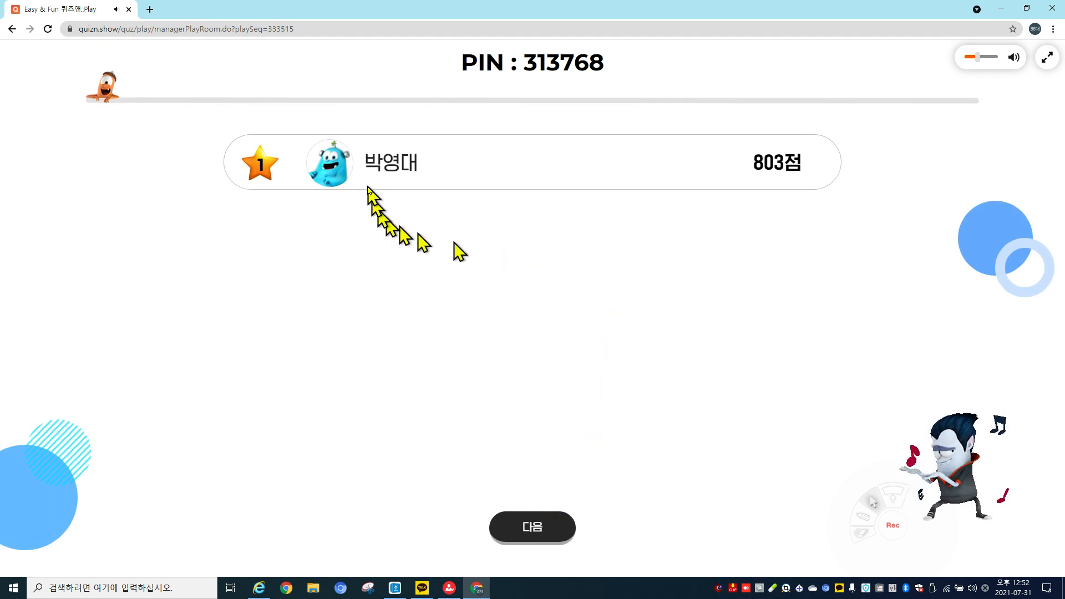